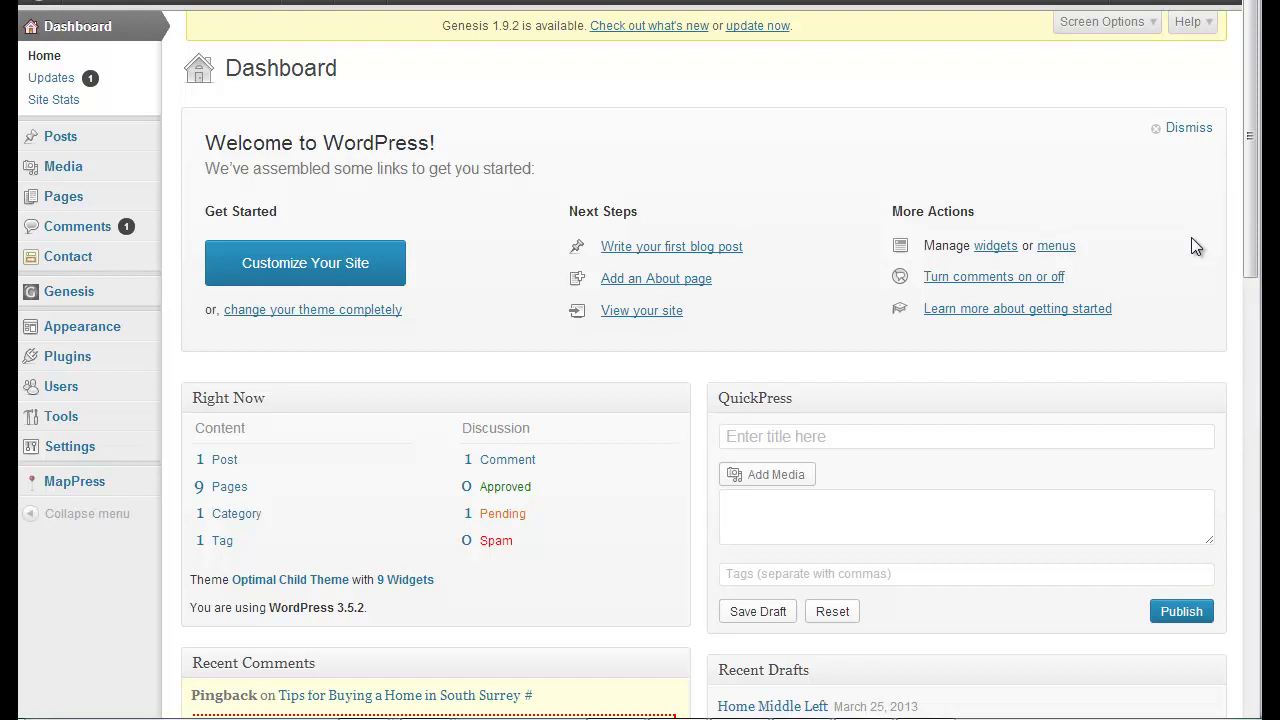
Find and highlight the SEO Data Transporter plugin in the Installed Plugins list
{"action": "left_click", "coordinate": [214, 348]}
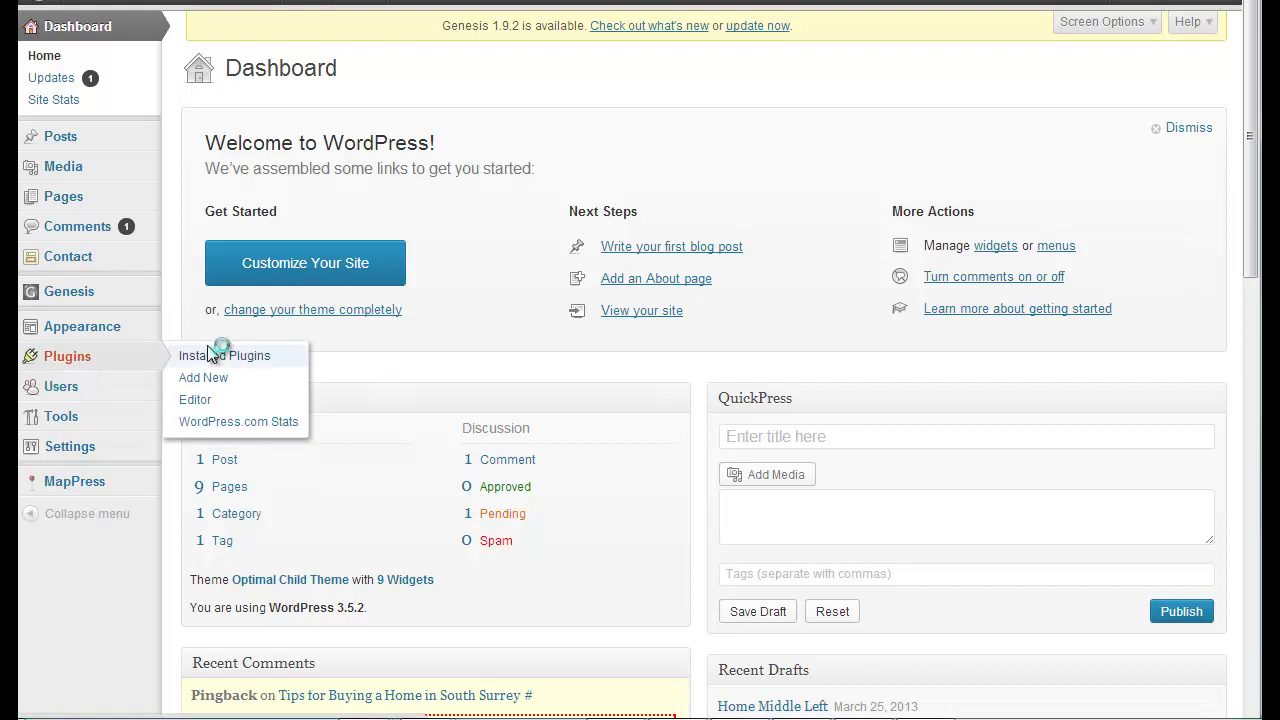
{"action": "scroll", "coordinate": [630, 288], "scroll_direction": "down", "scroll_amount": 5}
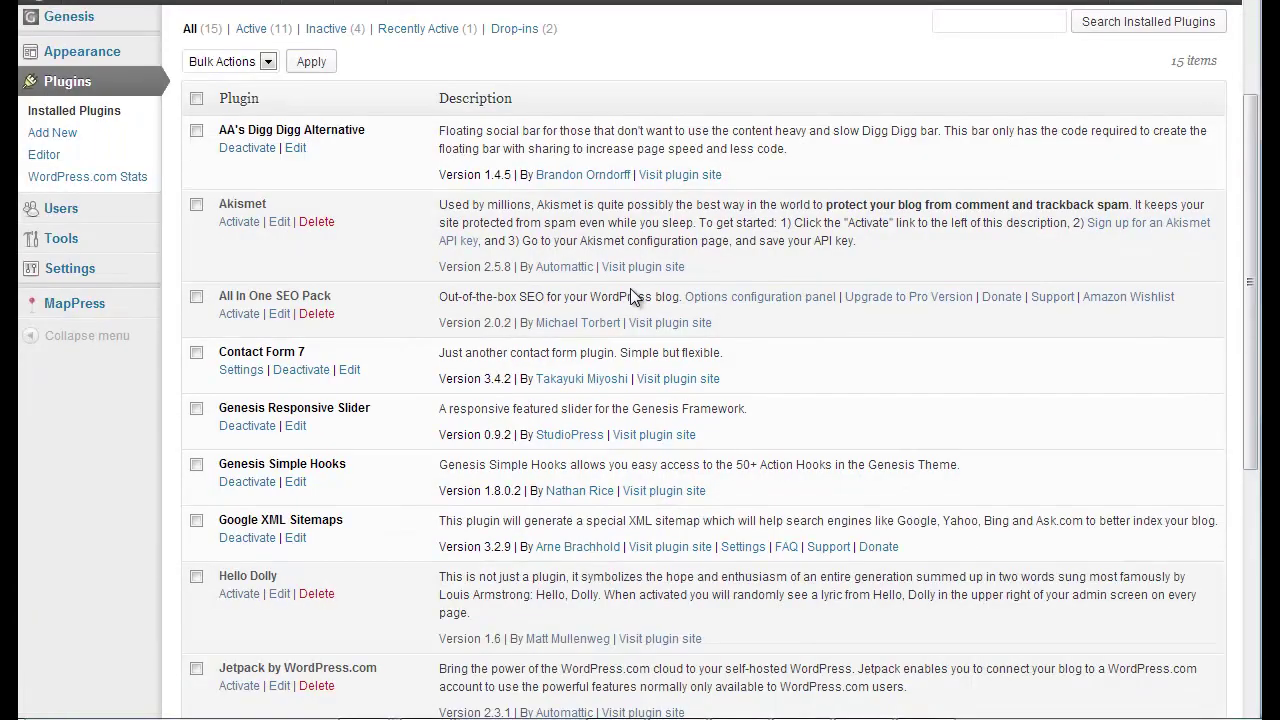
{"action": "scroll", "coordinate": [632, 297], "scroll_direction": "down", "scroll_amount": 3}
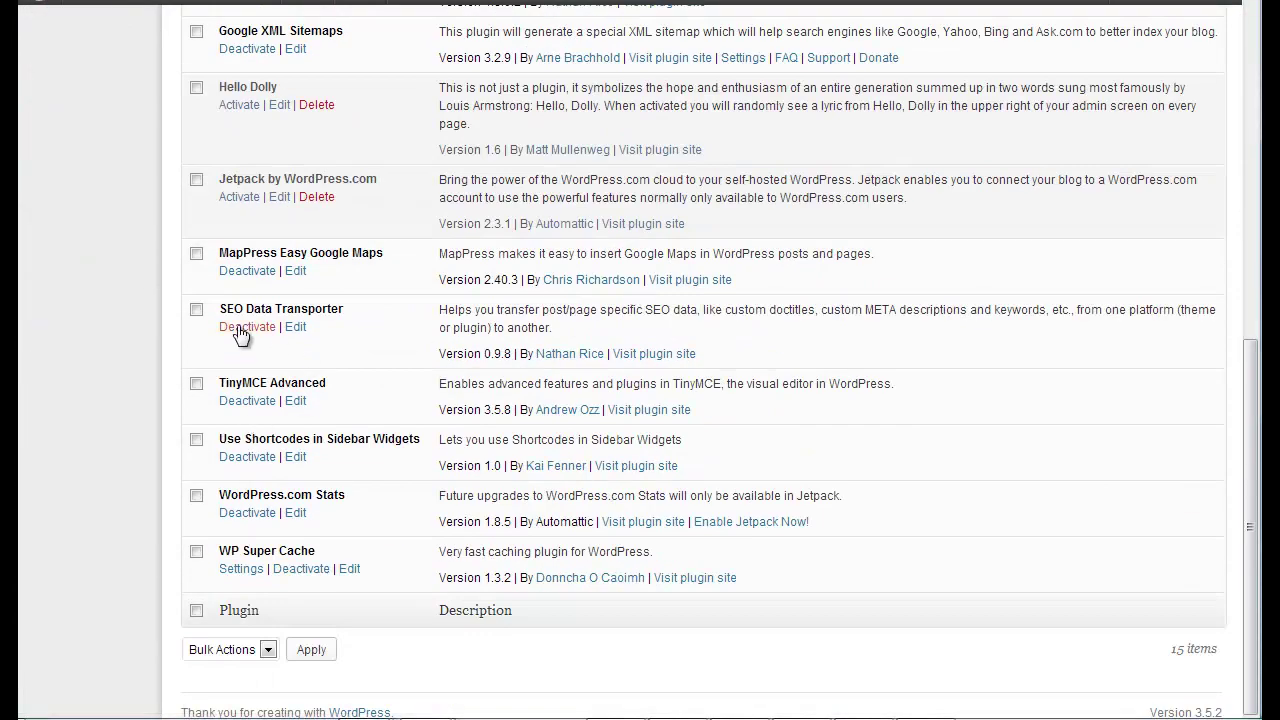
{"action": "left_click_drag", "start_coordinate": [222, 310], "coordinate": [350, 312]}
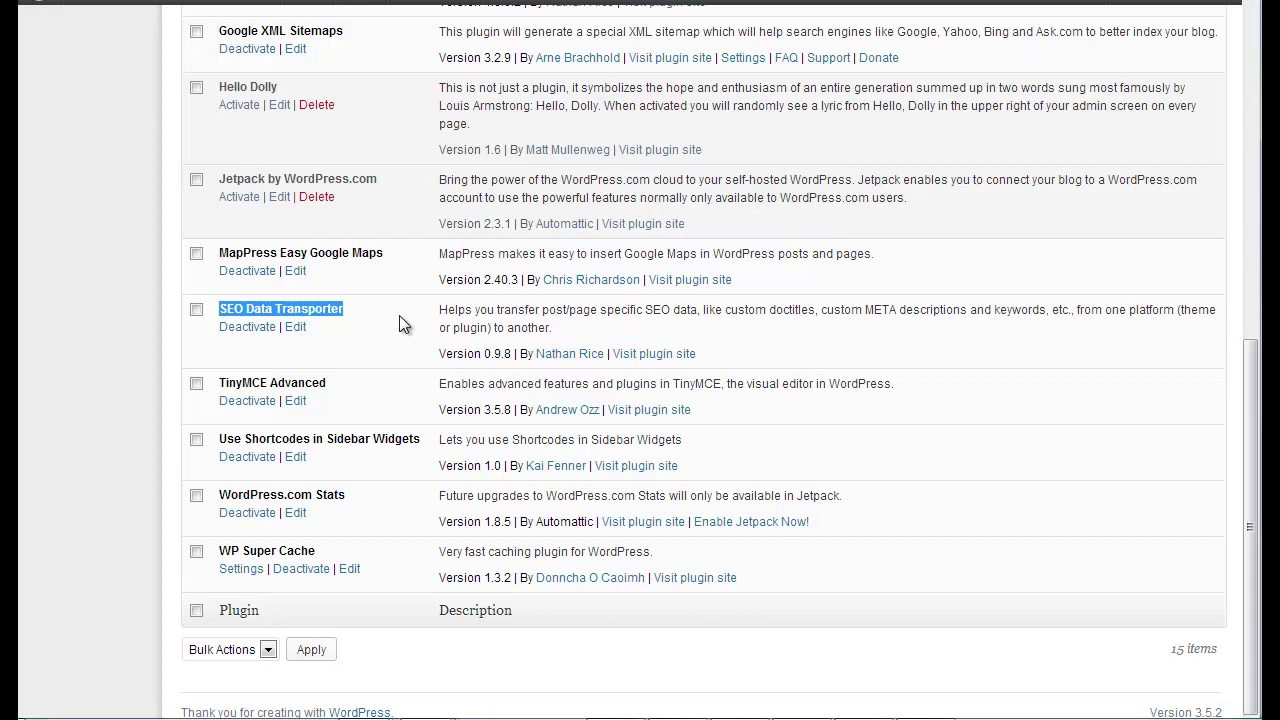
{"action": "left_click", "coordinate": [342, 313]}
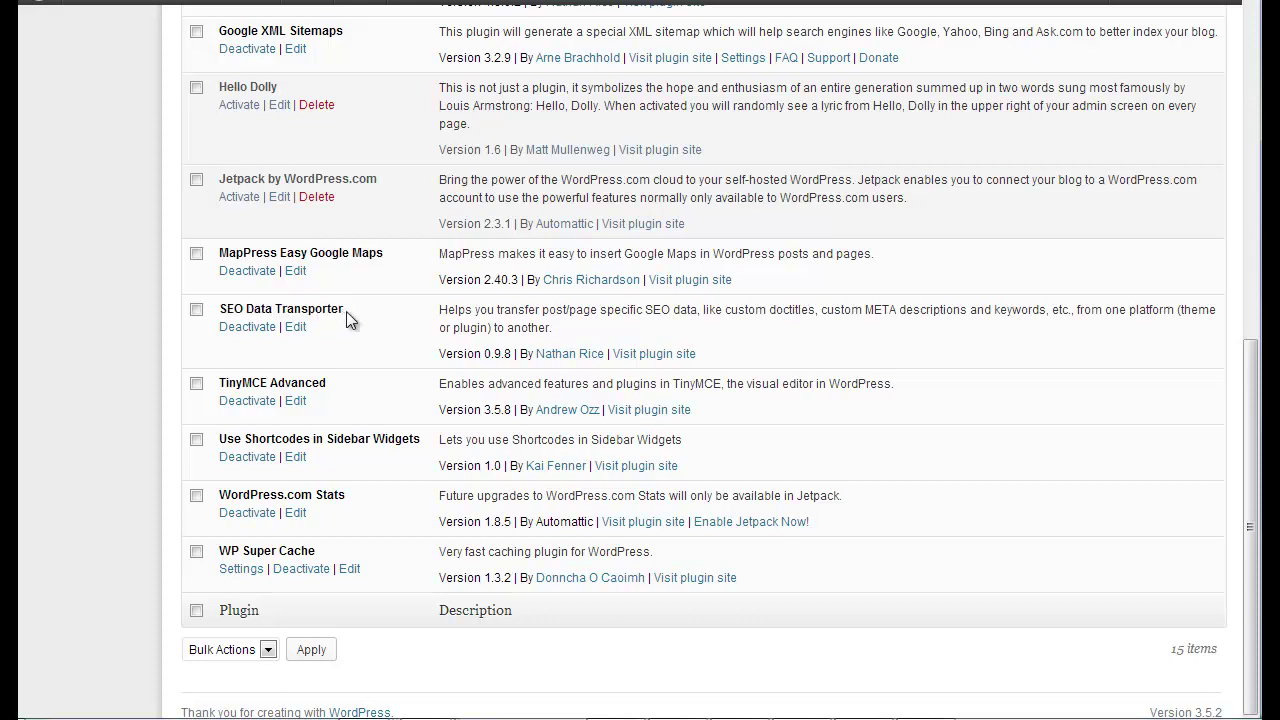
{"action": "scroll", "coordinate": [346, 312], "scroll_direction": "up", "scroll_amount": 3}
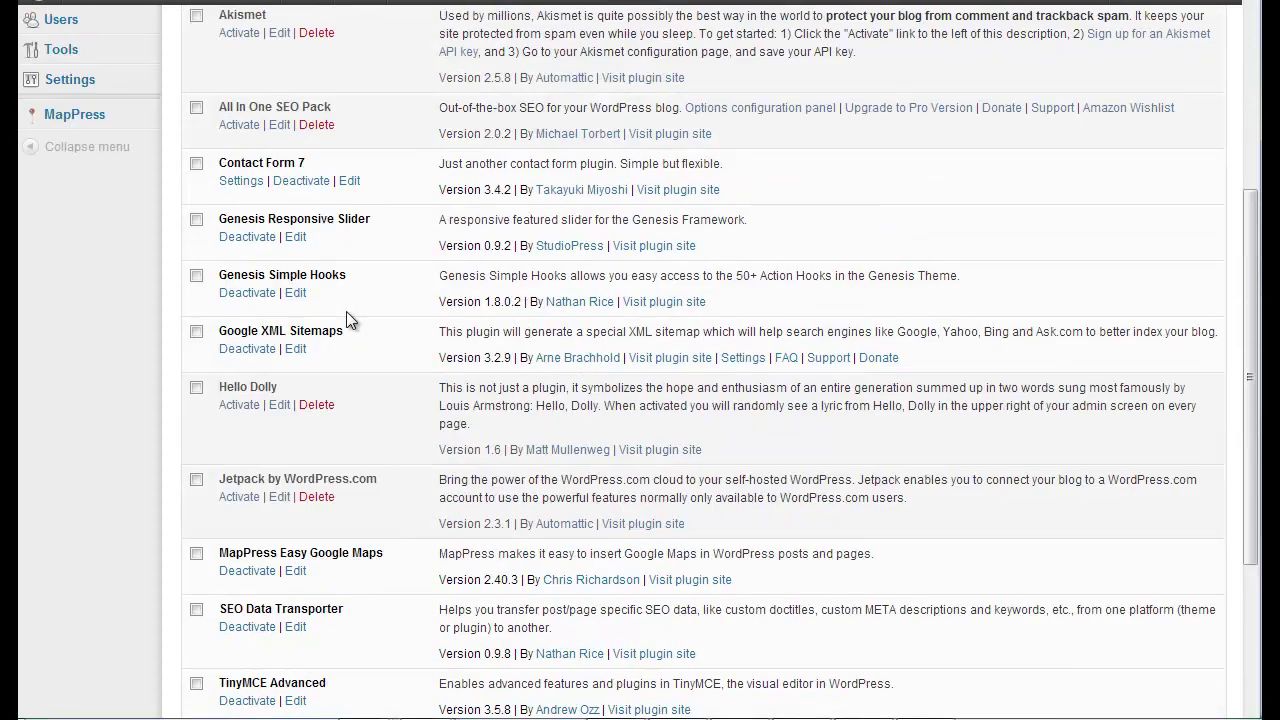
{"action": "scroll", "coordinate": [346, 311], "scroll_direction": "up", "scroll_amount": 4}
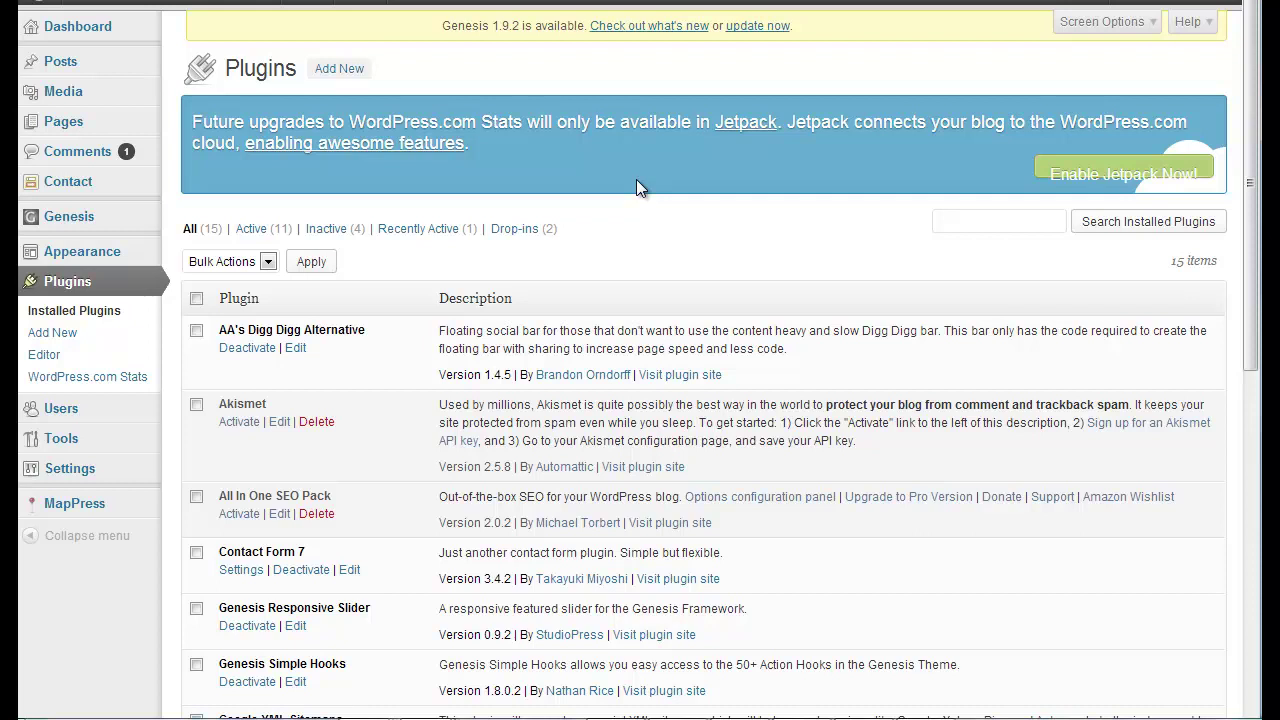
Open Genesis SEO Settings and review the homepage SEO title and description fields
{"action": "mouse_move", "coordinate": [60, 225]}
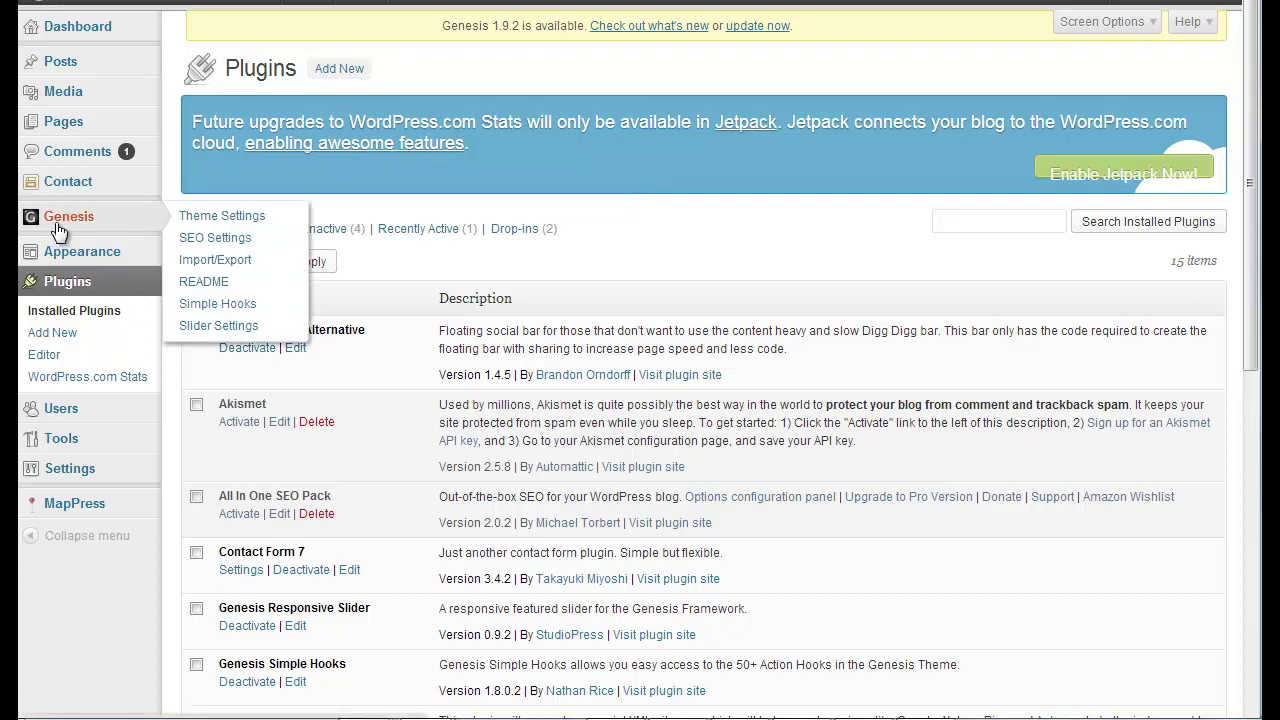
{"action": "left_click", "coordinate": [205, 240]}
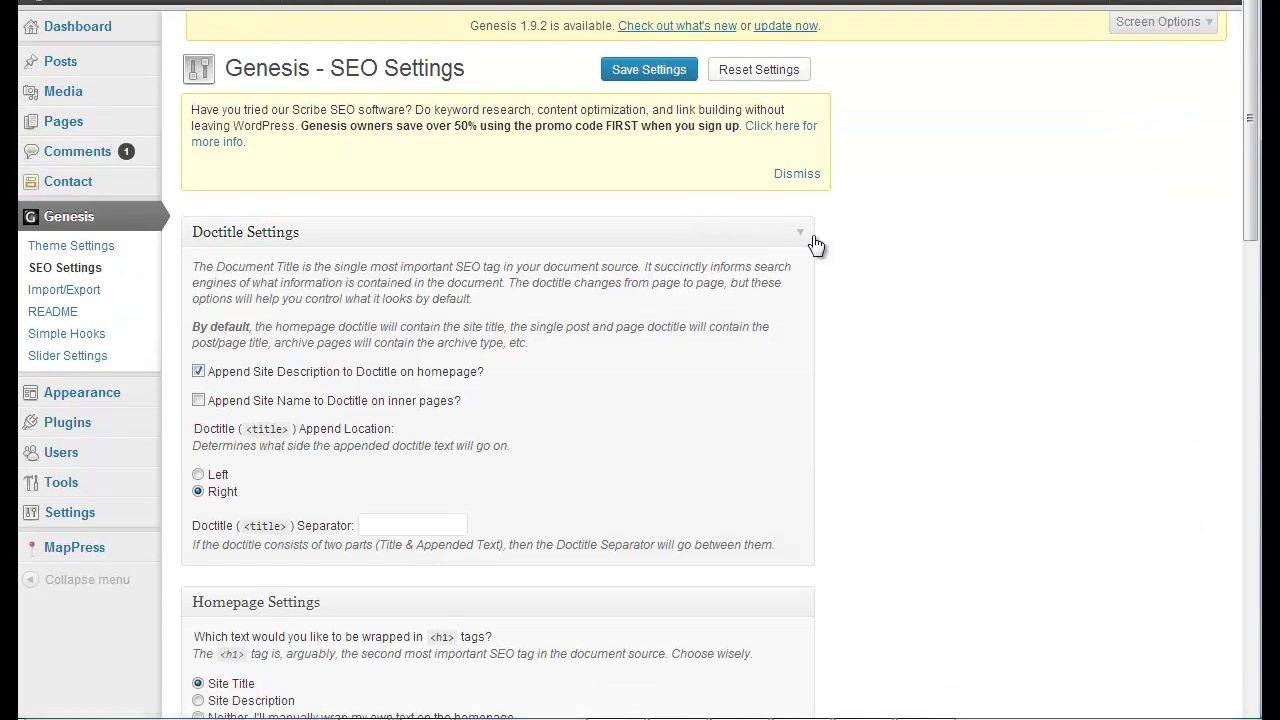
{"action": "scroll", "coordinate": [816, 245], "scroll_direction": "down", "scroll_amount": 4}
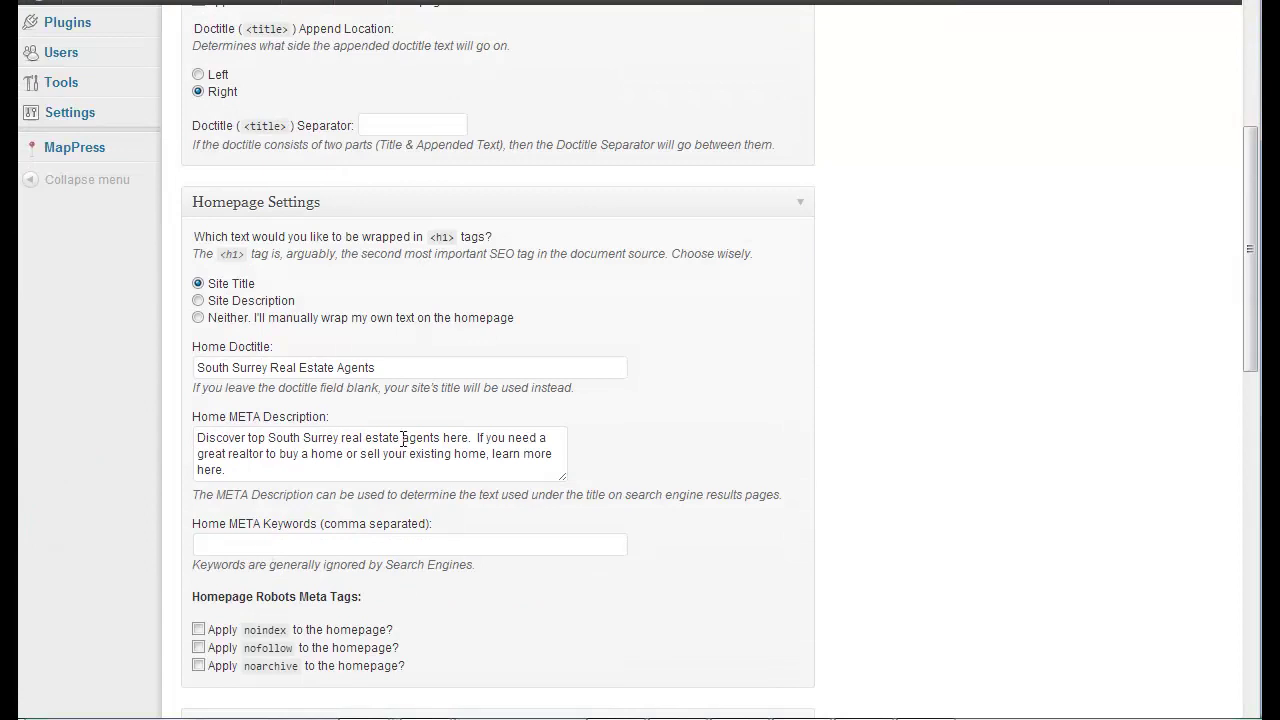
{"action": "scroll", "coordinate": [884, 337], "scroll_direction": "up", "scroll_amount": 4}
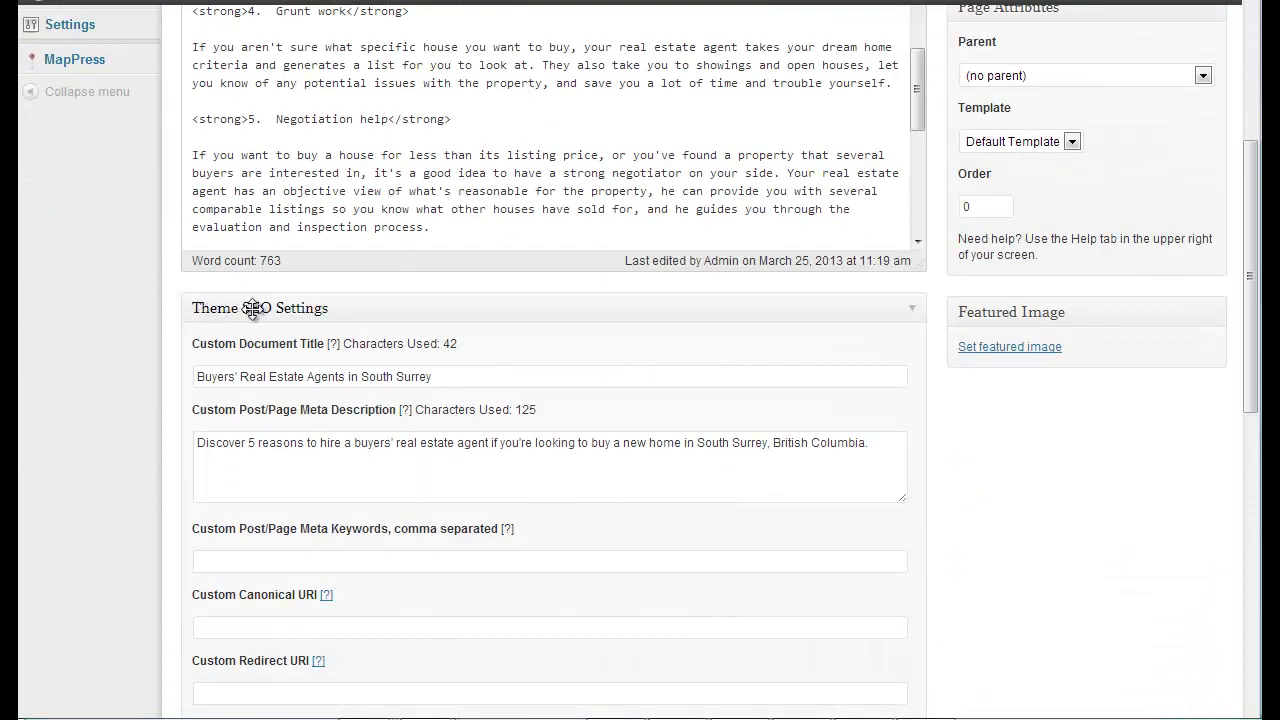
{"action": "scroll", "coordinate": [462, 403], "scroll_direction": "up", "scroll_amount": 10}
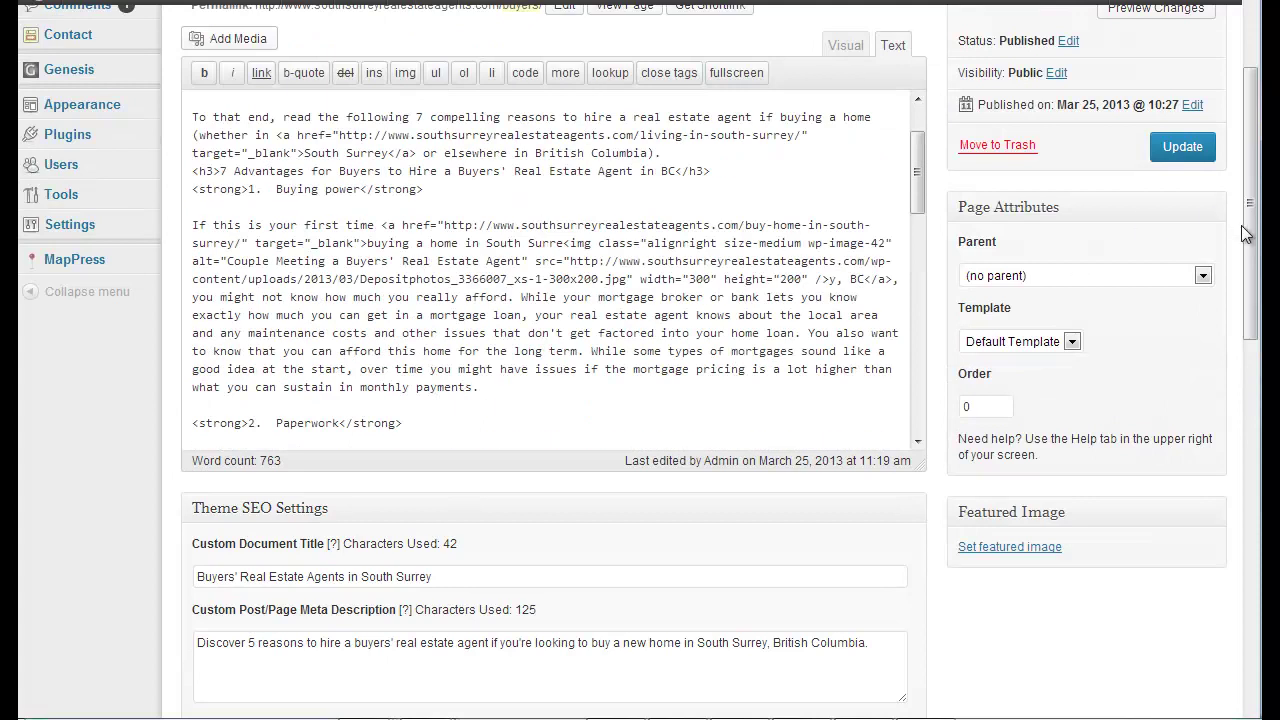
{"action": "scroll", "coordinate": [1180, 155], "scroll_direction": "up", "scroll_amount": 2}
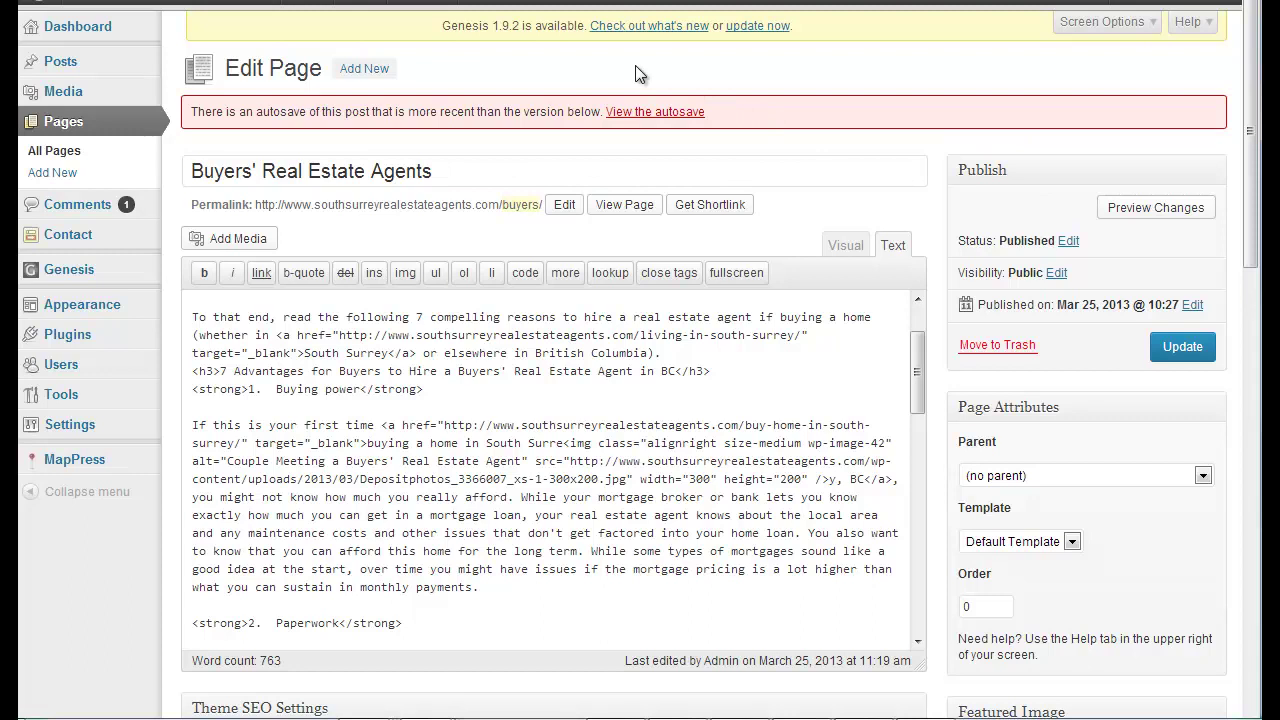
{"action": "scroll", "coordinate": [784, 392], "scroll_direction": "down", "scroll_amount": 3}
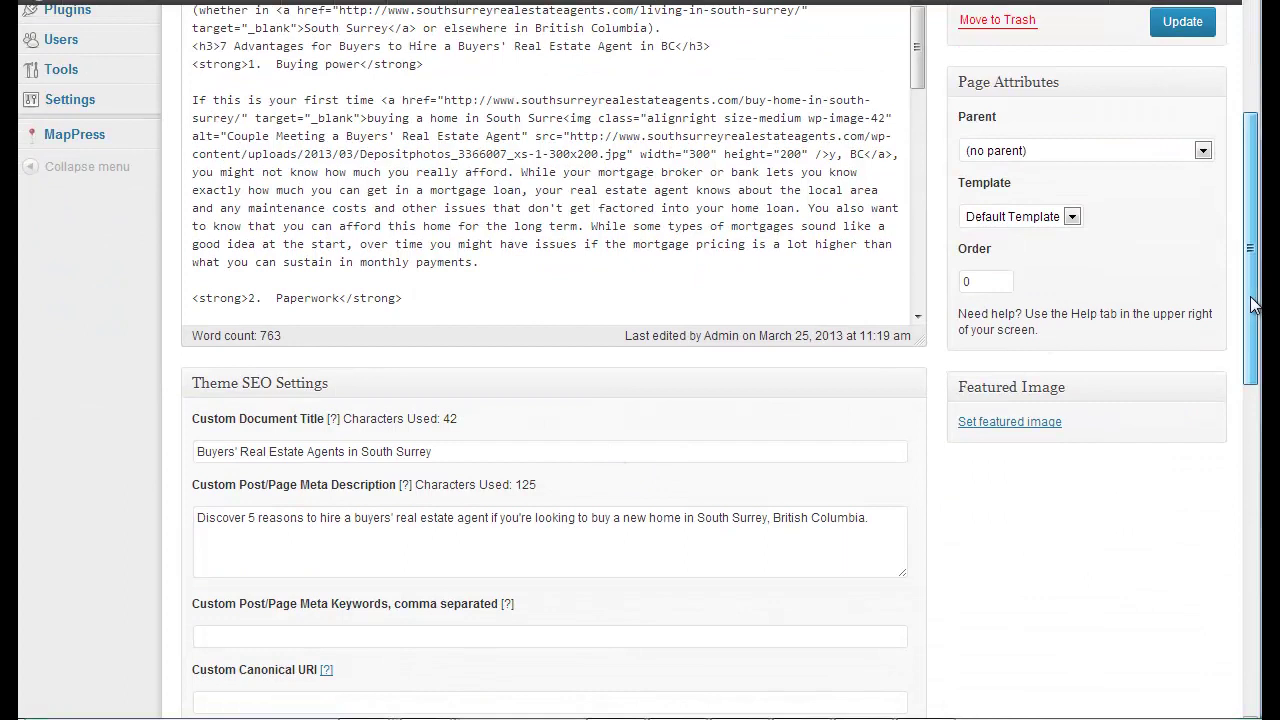
{"action": "scroll", "coordinate": [1256, 112], "scroll_direction": "up", "scroll_amount": 3}
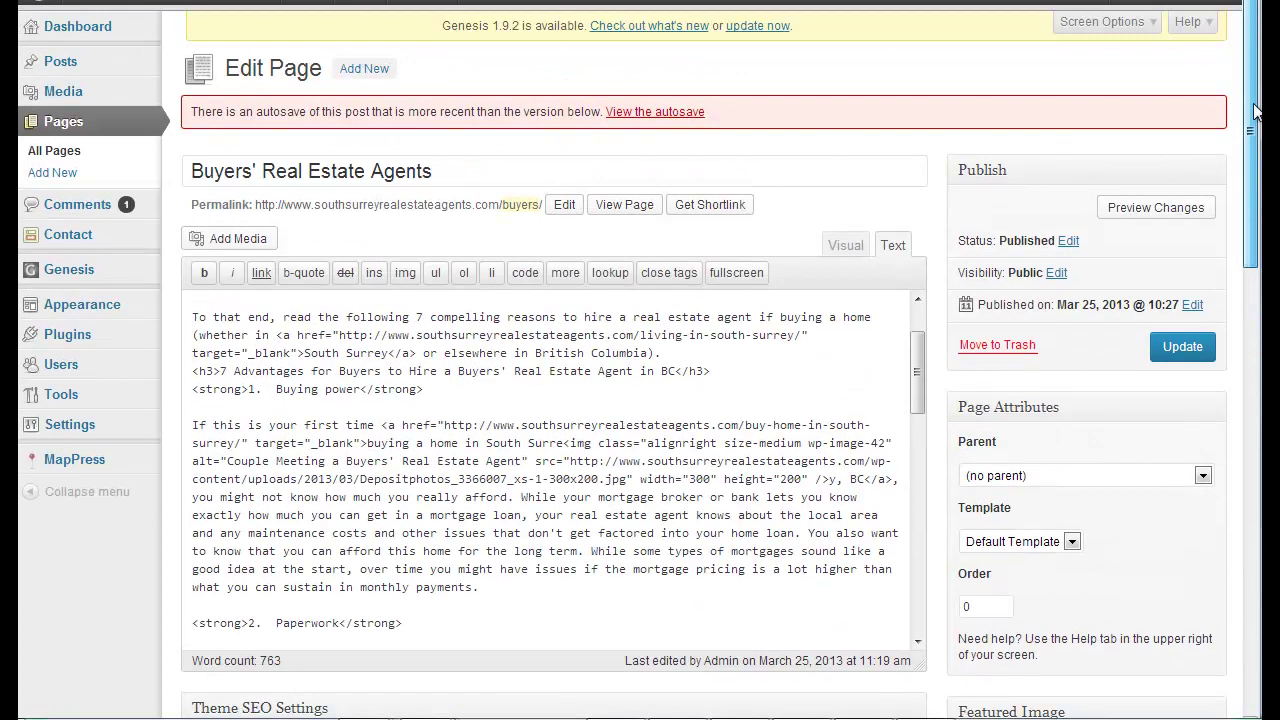
Return to the plugins list and go to Tools > SEO Data Transport
{"action": "left_click", "coordinate": [48, 336]}
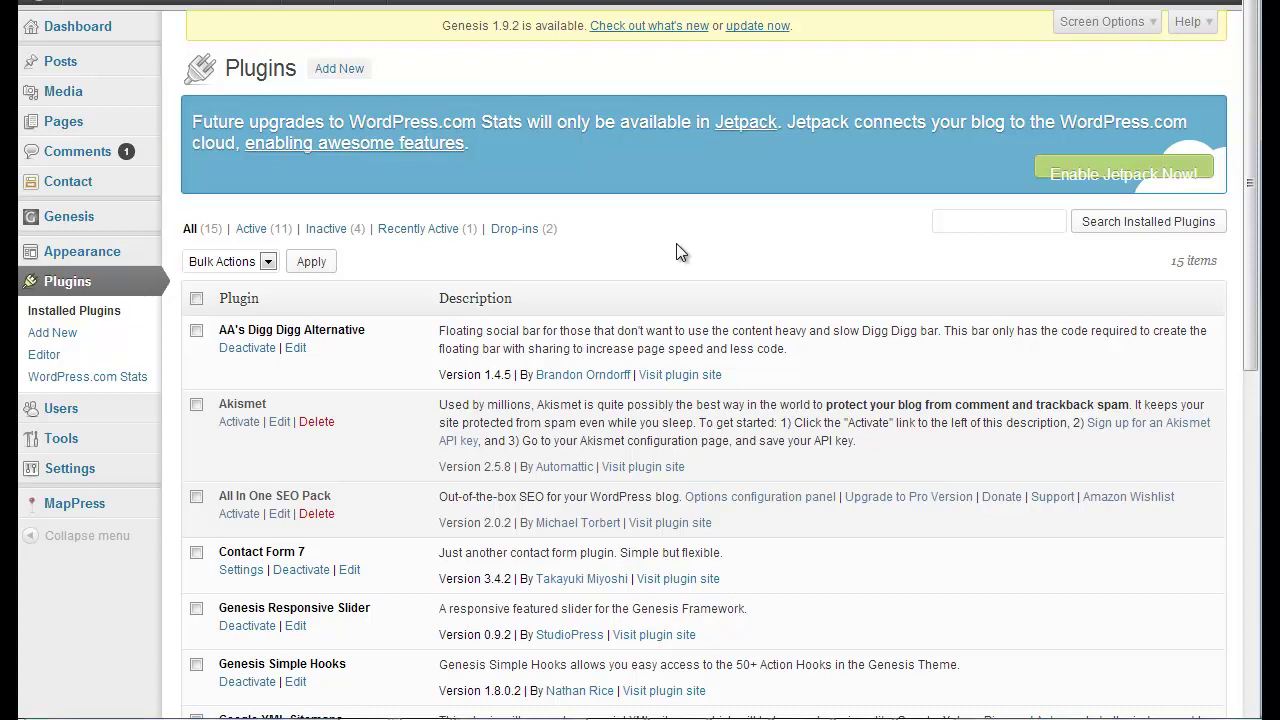
{"action": "scroll", "coordinate": [676, 252], "scroll_direction": "down", "scroll_amount": 1}
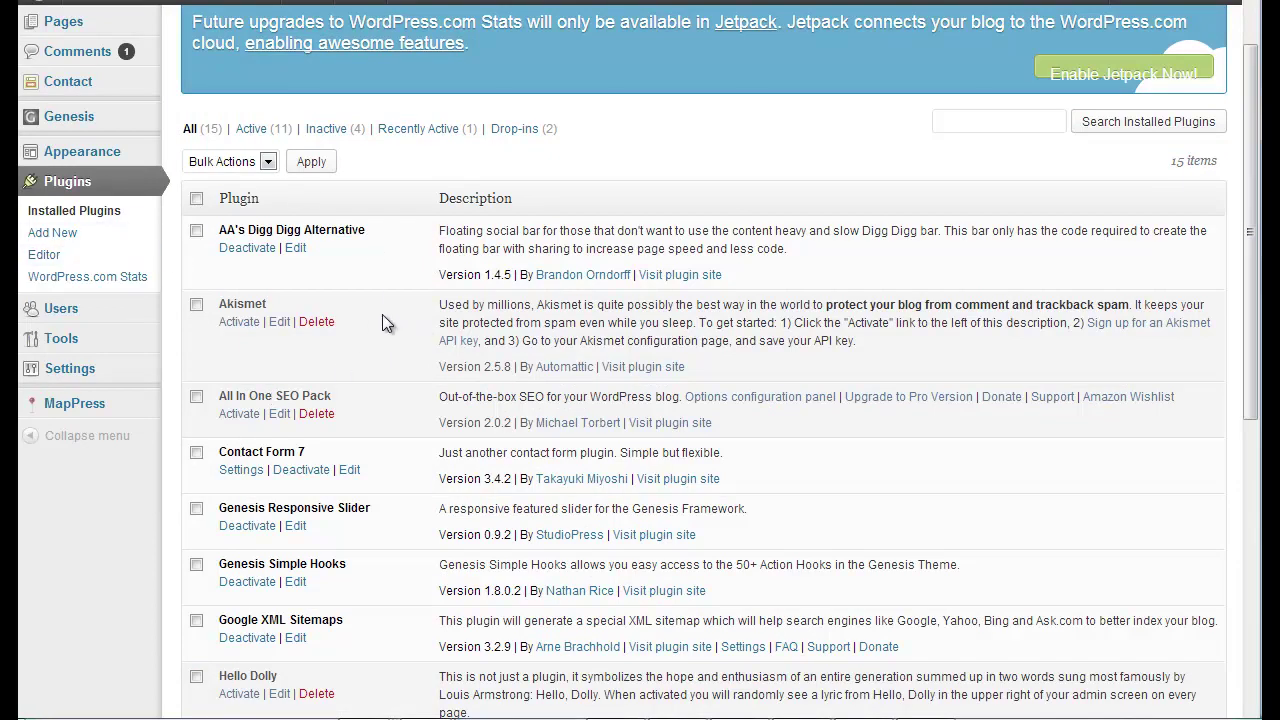
{"action": "mouse_move", "coordinate": [57, 337]}
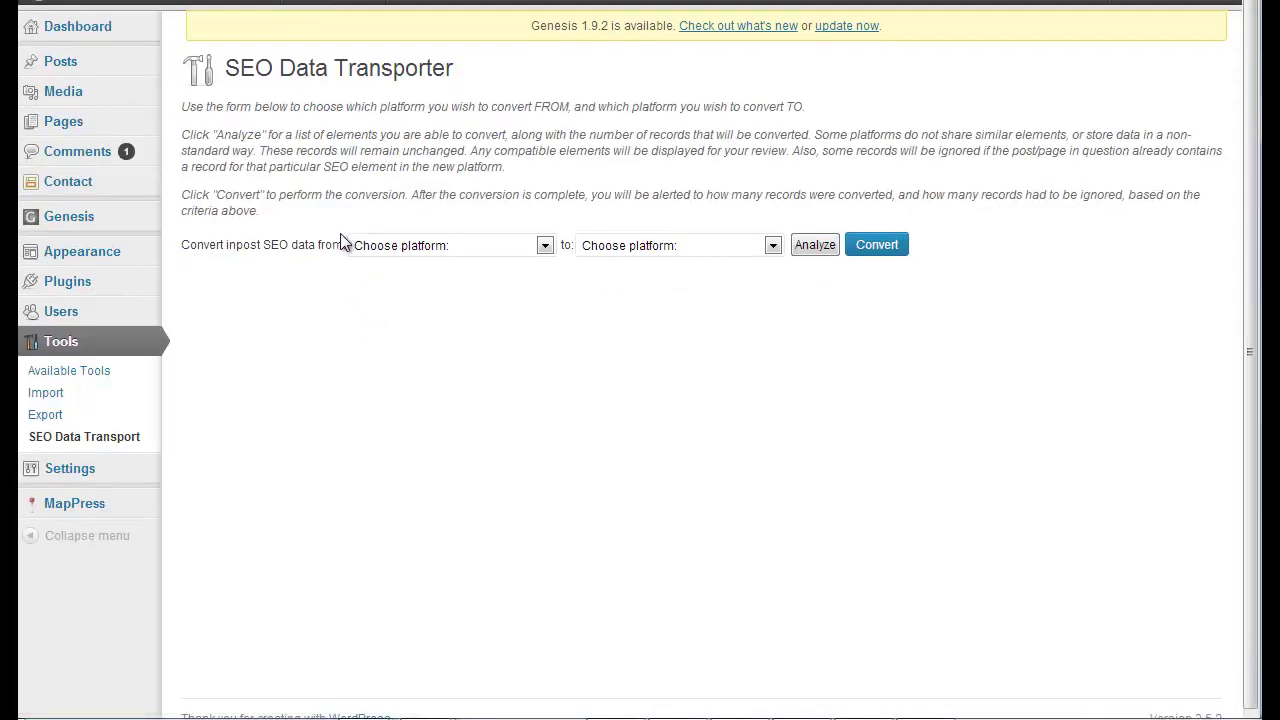
Analyze and convert Genesis SEO data to All in One SEO Pack, updating 10 records
{"action": "left_click", "coordinate": [545, 246]}
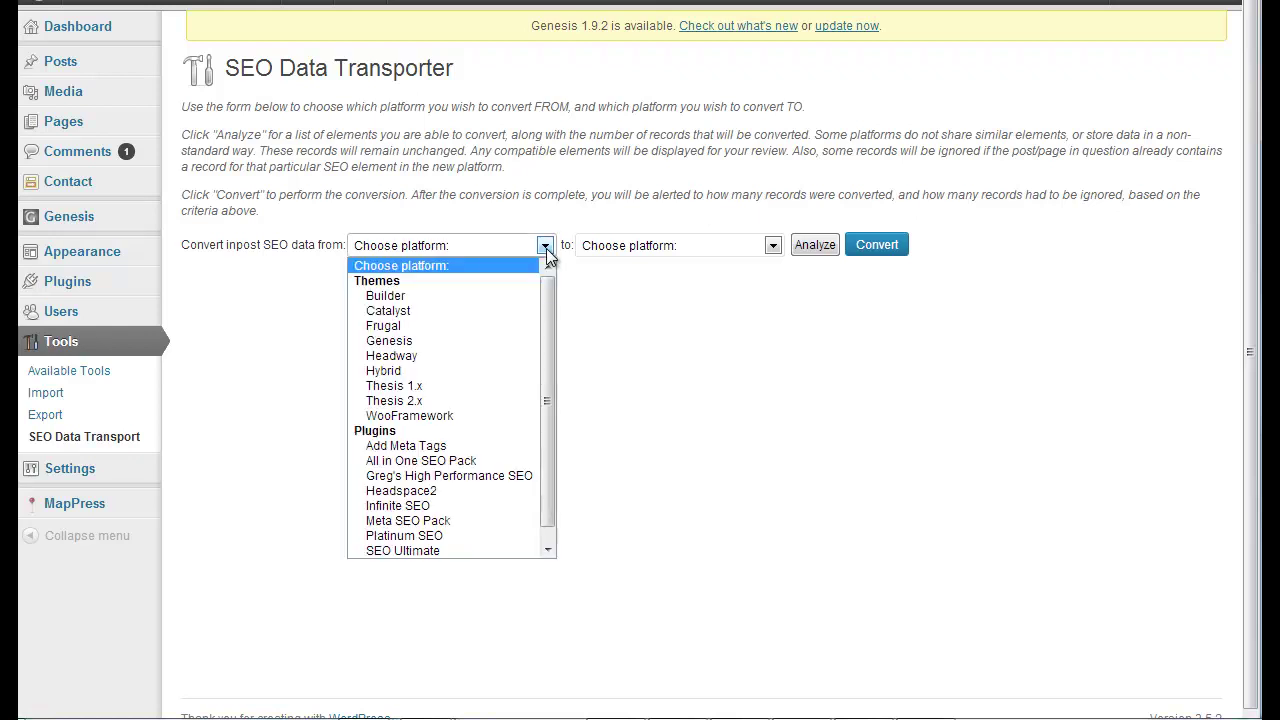
{"action": "left_click", "coordinate": [430, 341]}
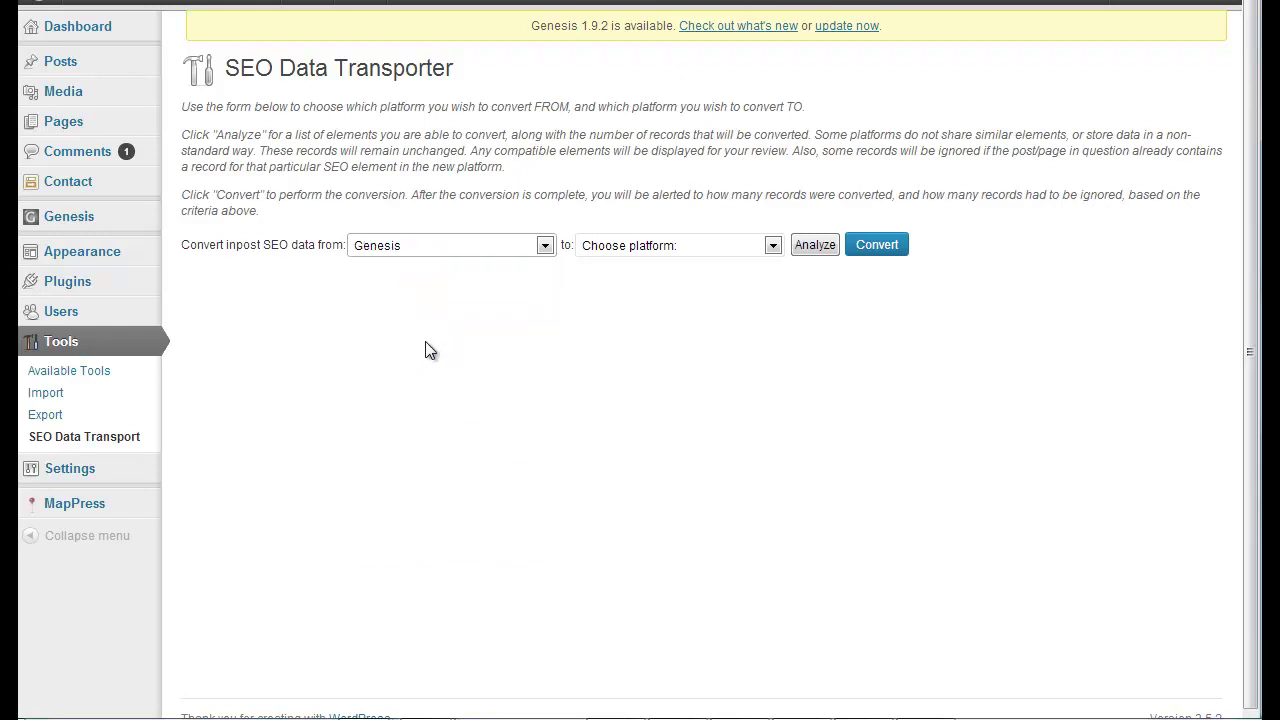
{"action": "left_click", "coordinate": [773, 247]}
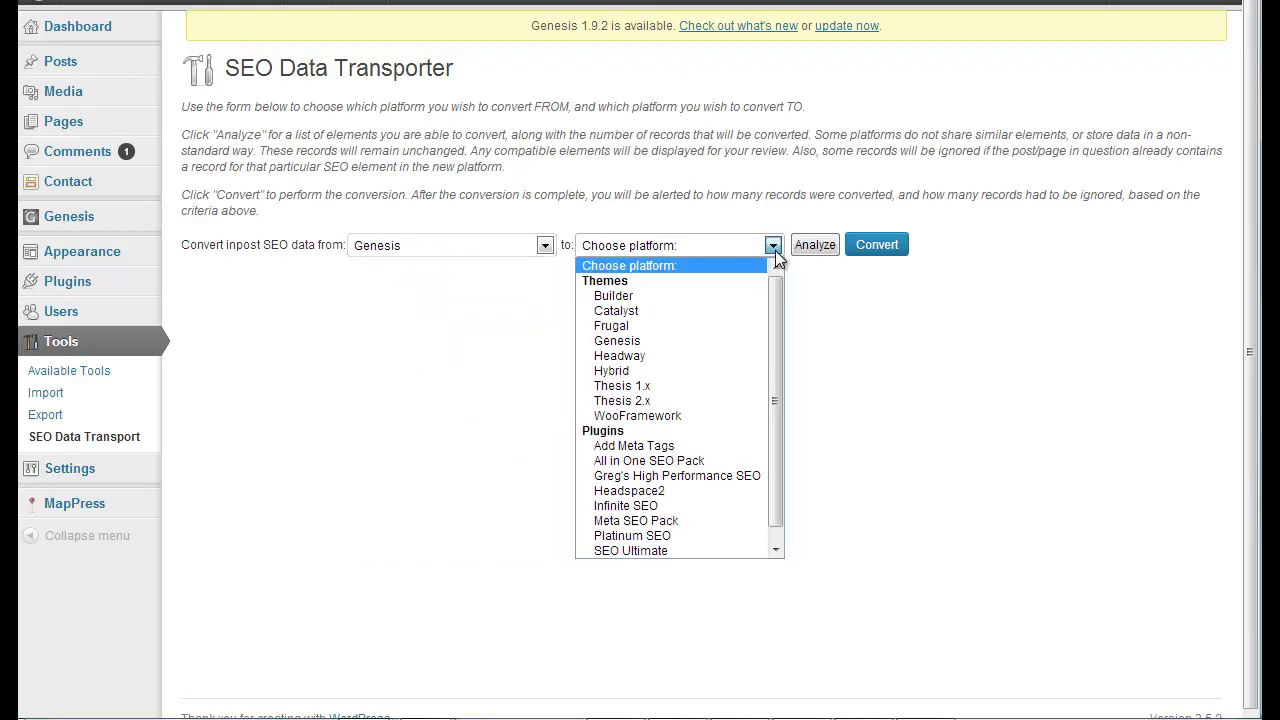
{"action": "left_click", "coordinate": [665, 460]}
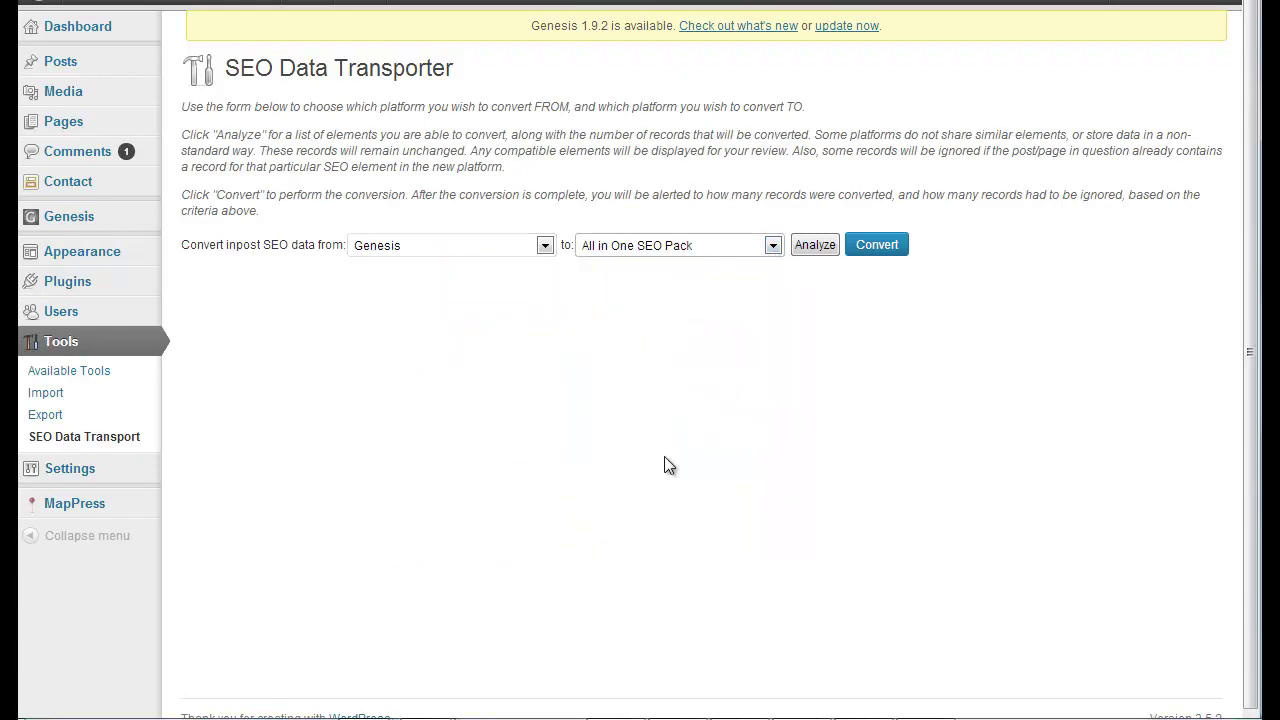
{"action": "left_click", "coordinate": [817, 246]}
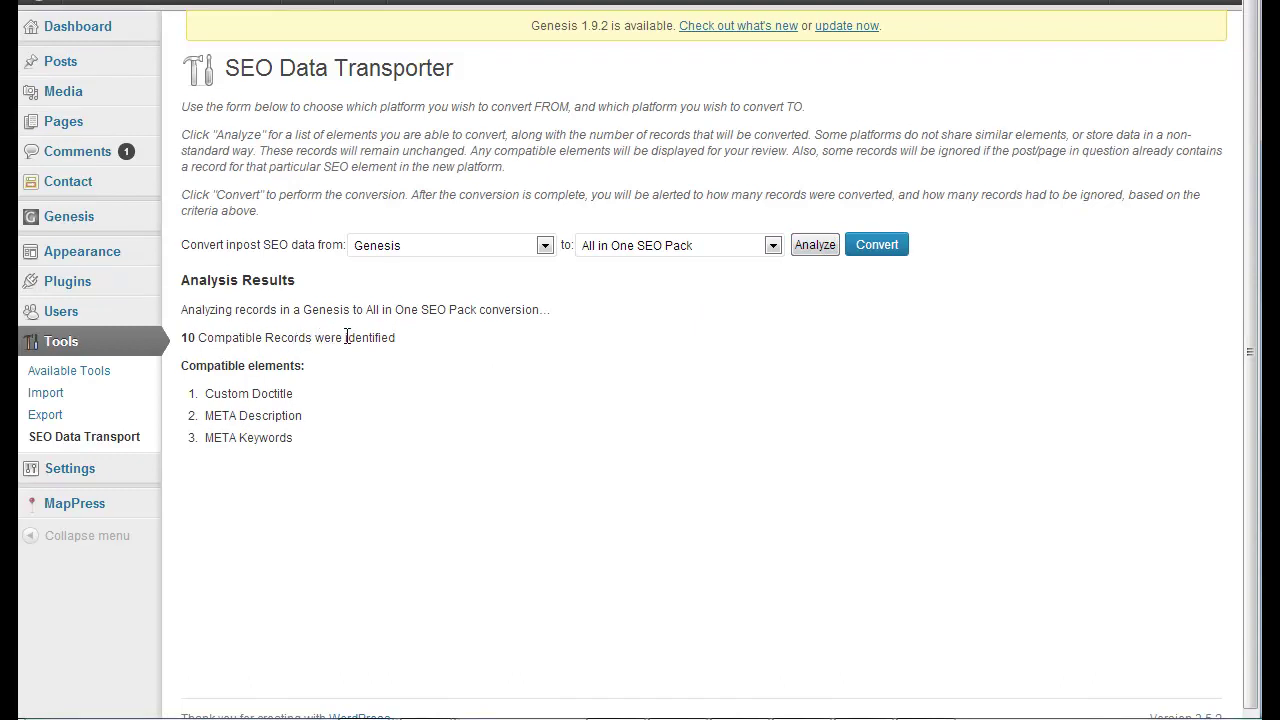
{"action": "left_click", "coordinate": [877, 245]}
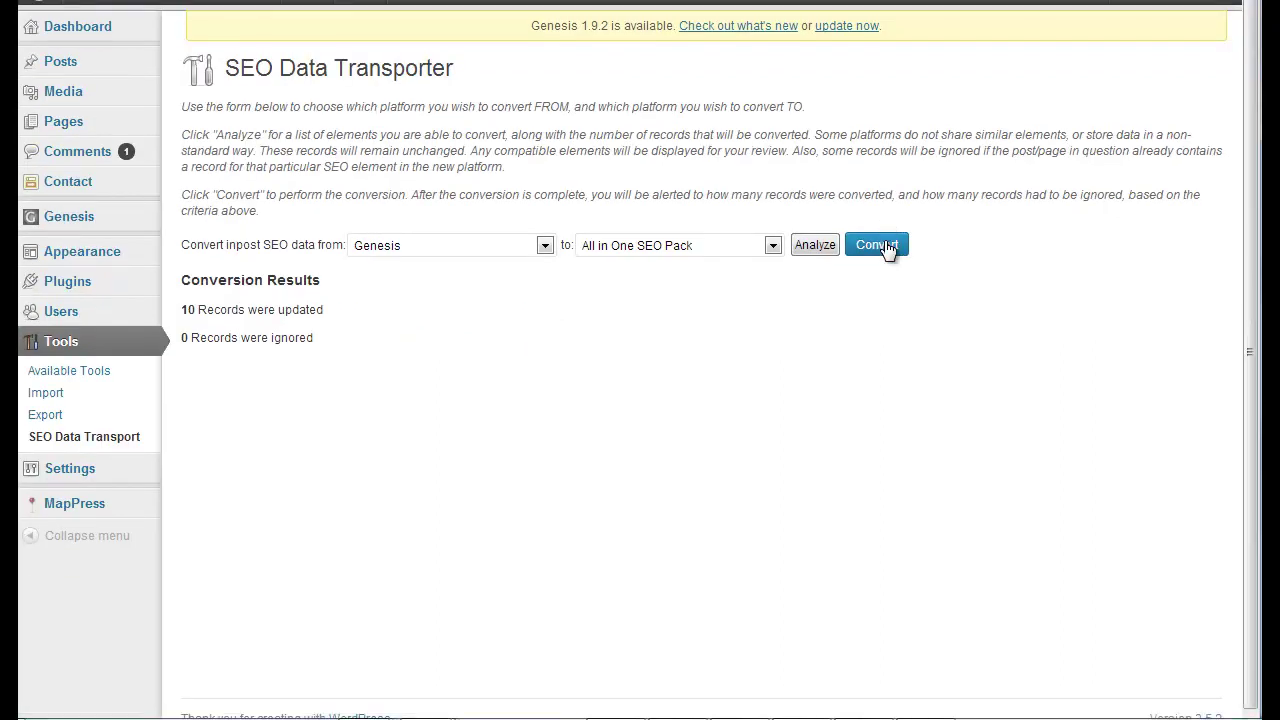
Activate All In One SEO Pack from the Installed Plugins list
{"action": "left_click", "coordinate": [92, 288]}
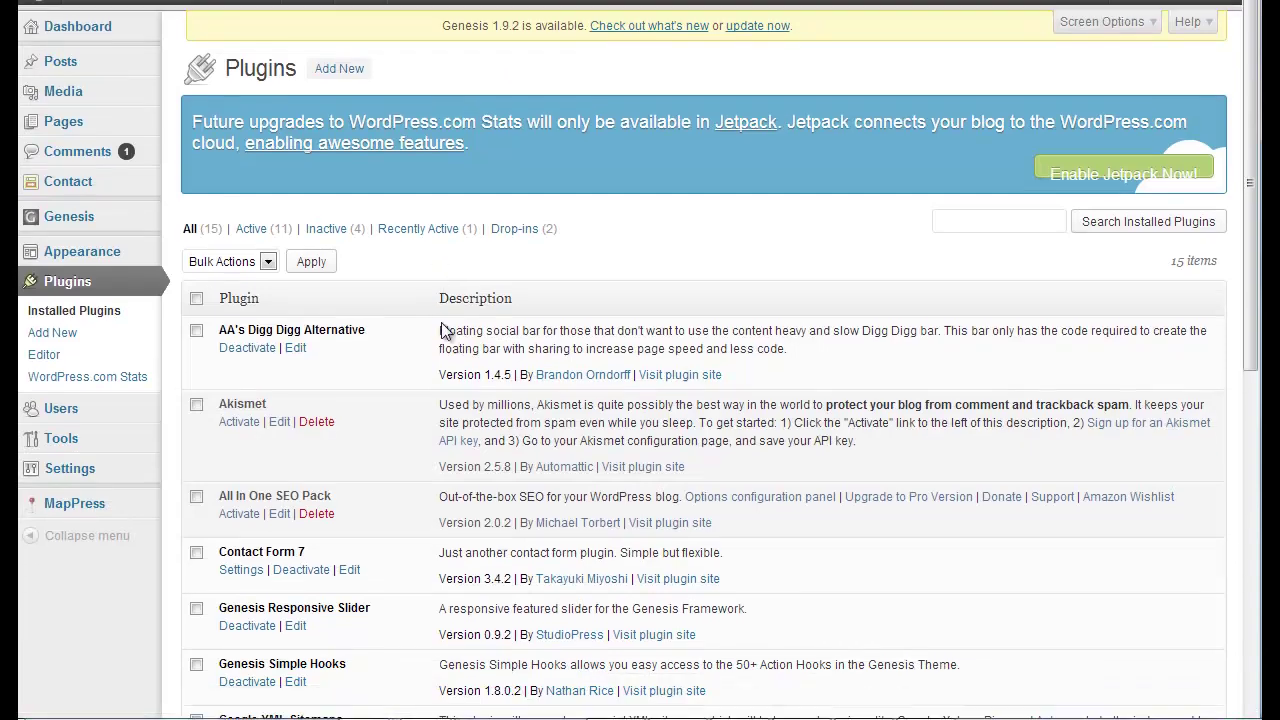
{"action": "scroll", "coordinate": [445, 332], "scroll_direction": "down", "scroll_amount": 2}
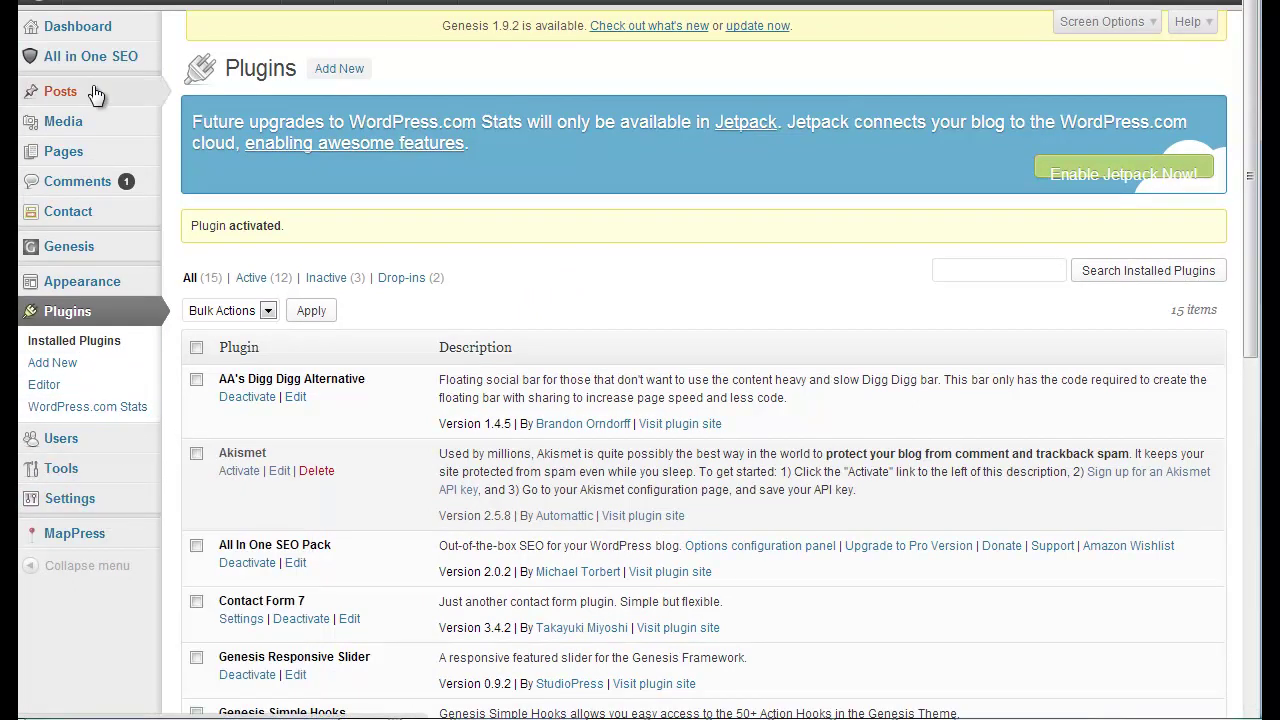
Open All in One SEO General Settings and dismiss the Review Your Settings notice
{"action": "mouse_move", "coordinate": [100, 56]}
{"action": "left_click", "coordinate": [211, 60]}
{"action": "scroll", "coordinate": [740, 182], "scroll_direction": "down", "scroll_amount": 7}
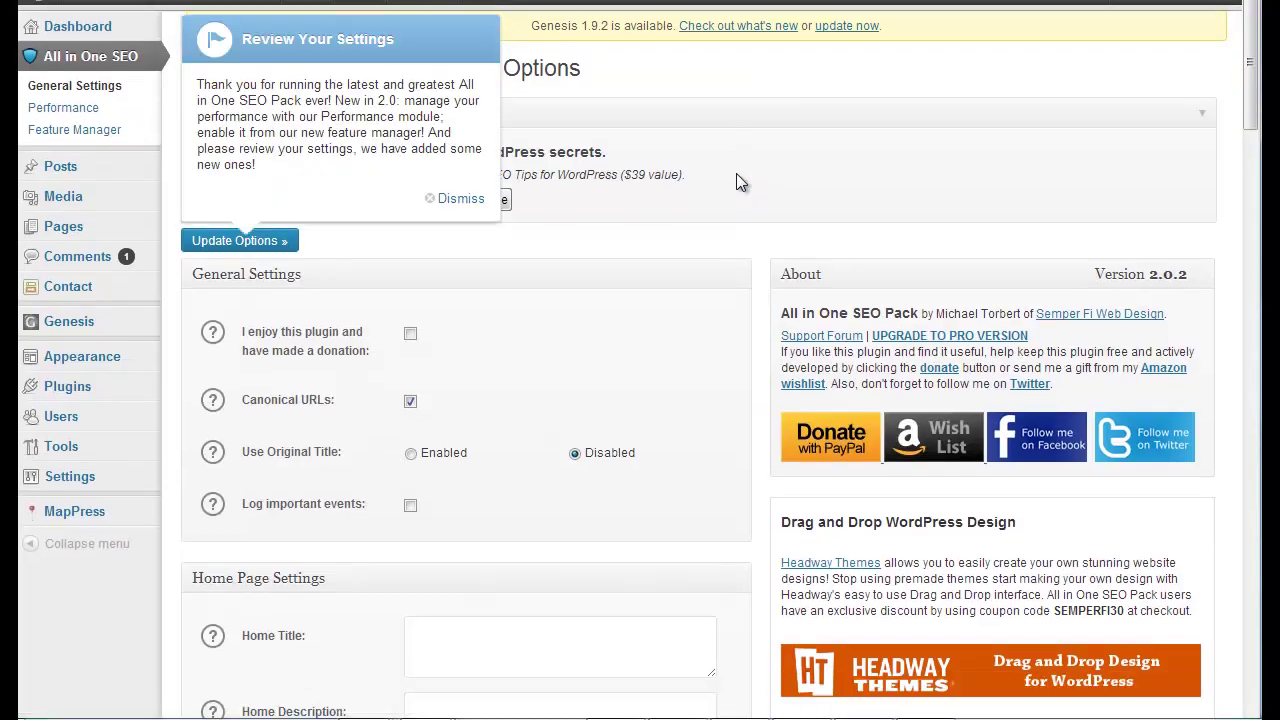
{"action": "scroll", "coordinate": [740, 182], "scroll_direction": "down", "scroll_amount": 3}
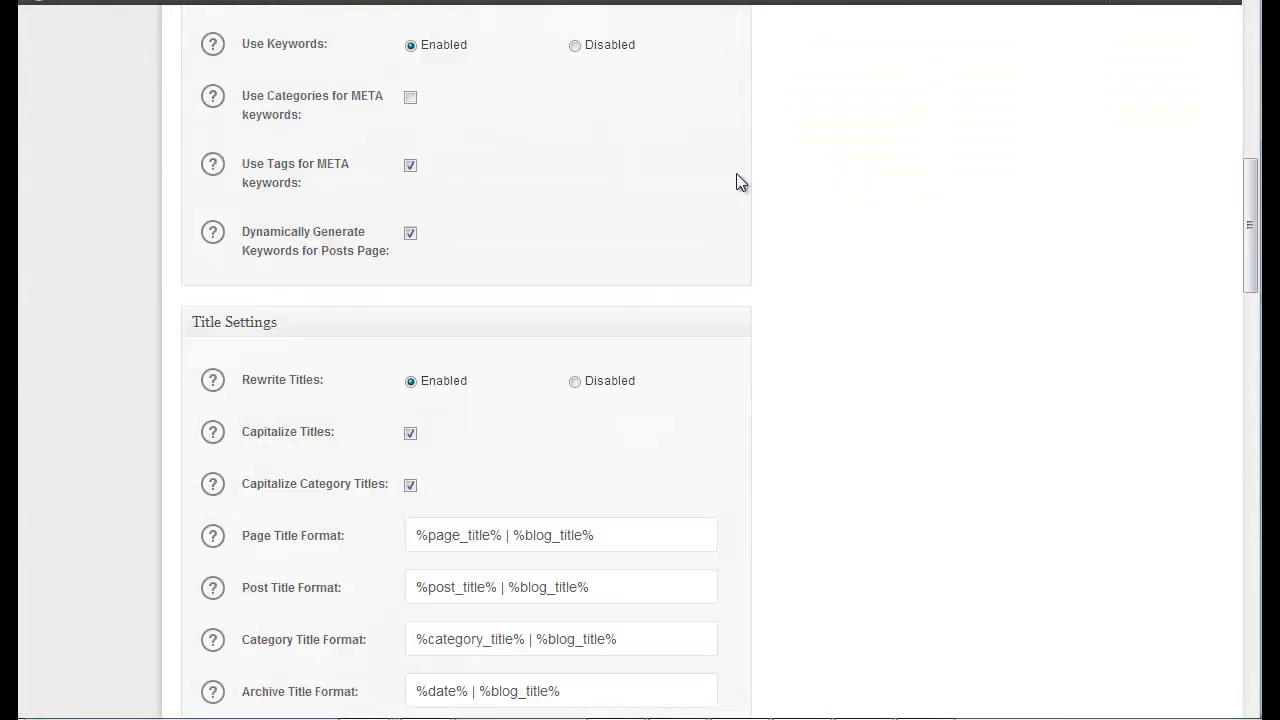
{"action": "scroll", "coordinate": [740, 182], "scroll_direction": "up", "scroll_amount": 9}
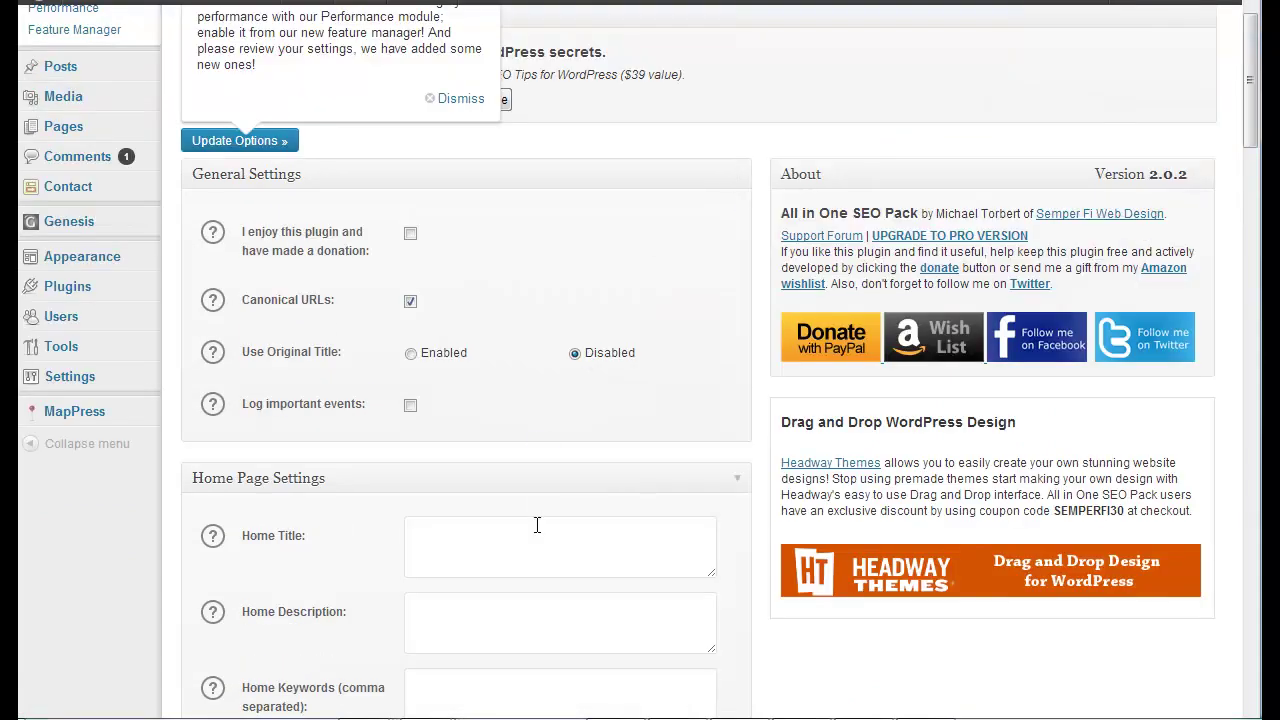
{"action": "scroll", "coordinate": [520, 545], "scroll_direction": "up", "scroll_amount": 1}
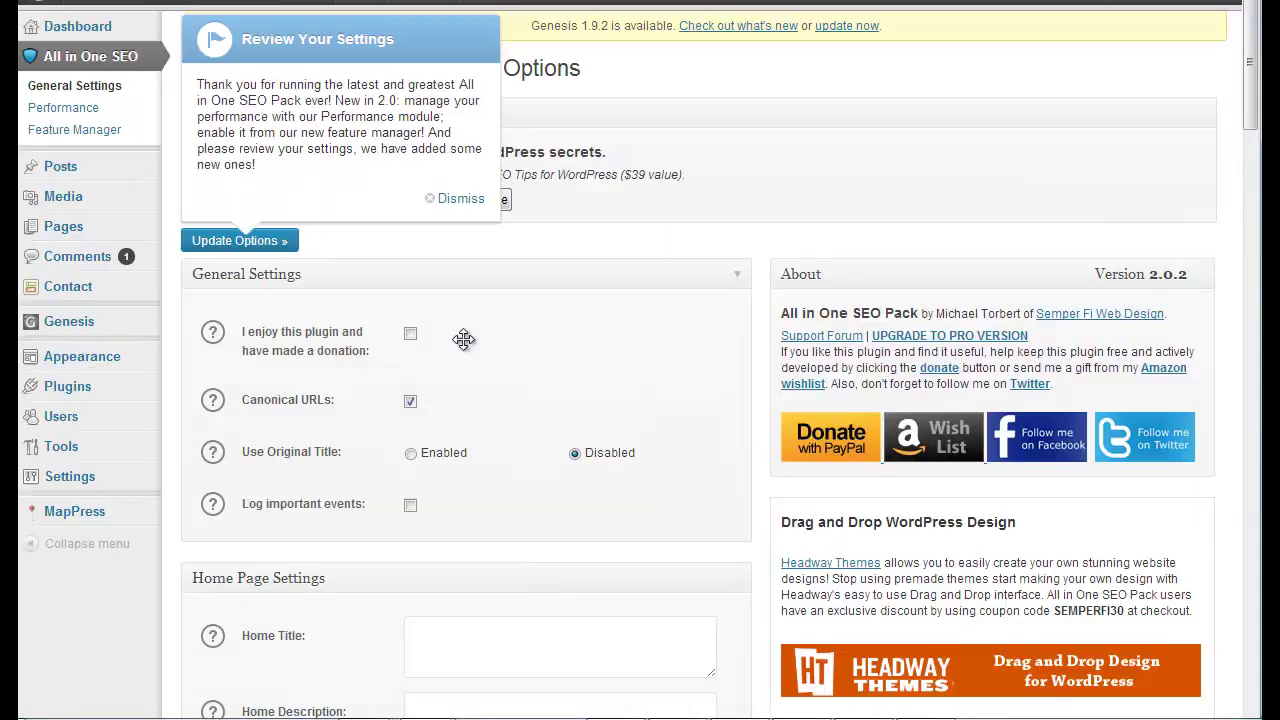
{"action": "left_click", "coordinate": [458, 198]}
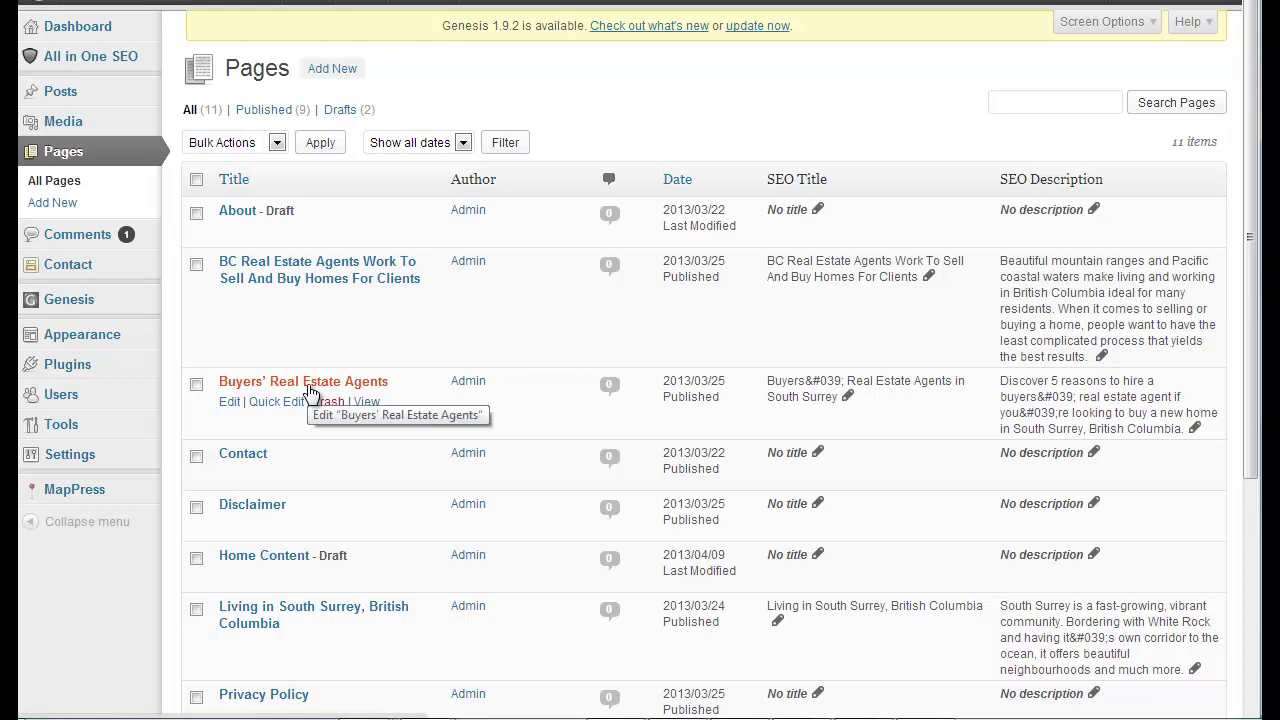
Open the Buyers' Real Estate Agents page and check its All in One SEO Pack title and description
{"action": "left_click", "coordinate": [309, 389]}
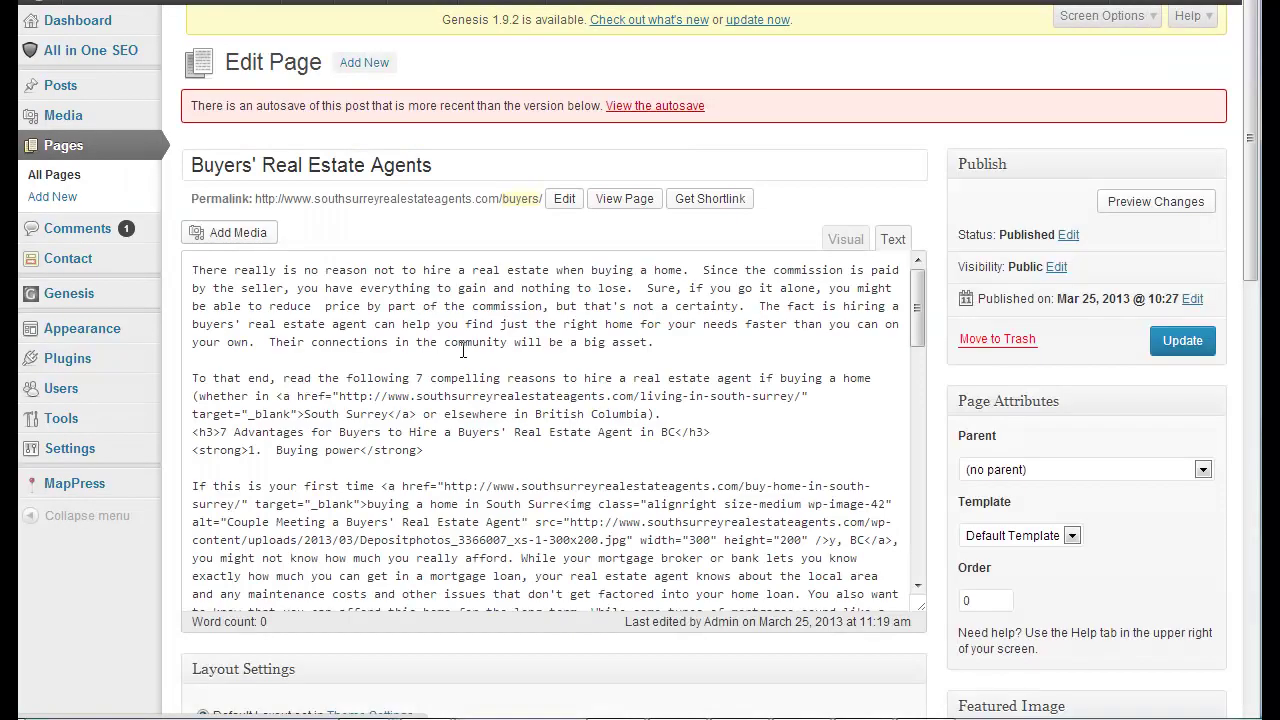
{"action": "left_click_drag", "start_coordinate": [1252, 174], "coordinate": [1246, 531]}
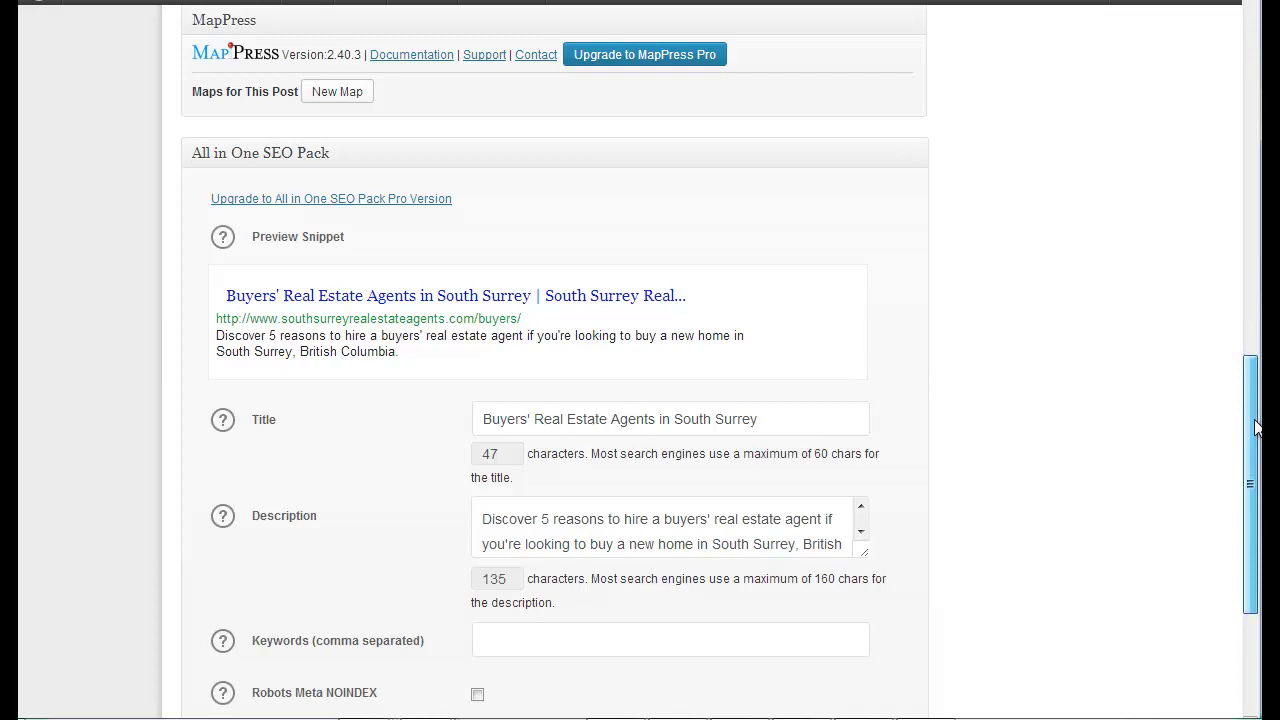
{"action": "mouse_move", "coordinate": [1246, 430]}
{"action": "left_mouse_down"}
{"action": "mouse_move", "coordinate": [1246, 380]}
{"action": "mouse_move", "coordinate": [1246, 432]}
{"action": "left_mouse_up"}
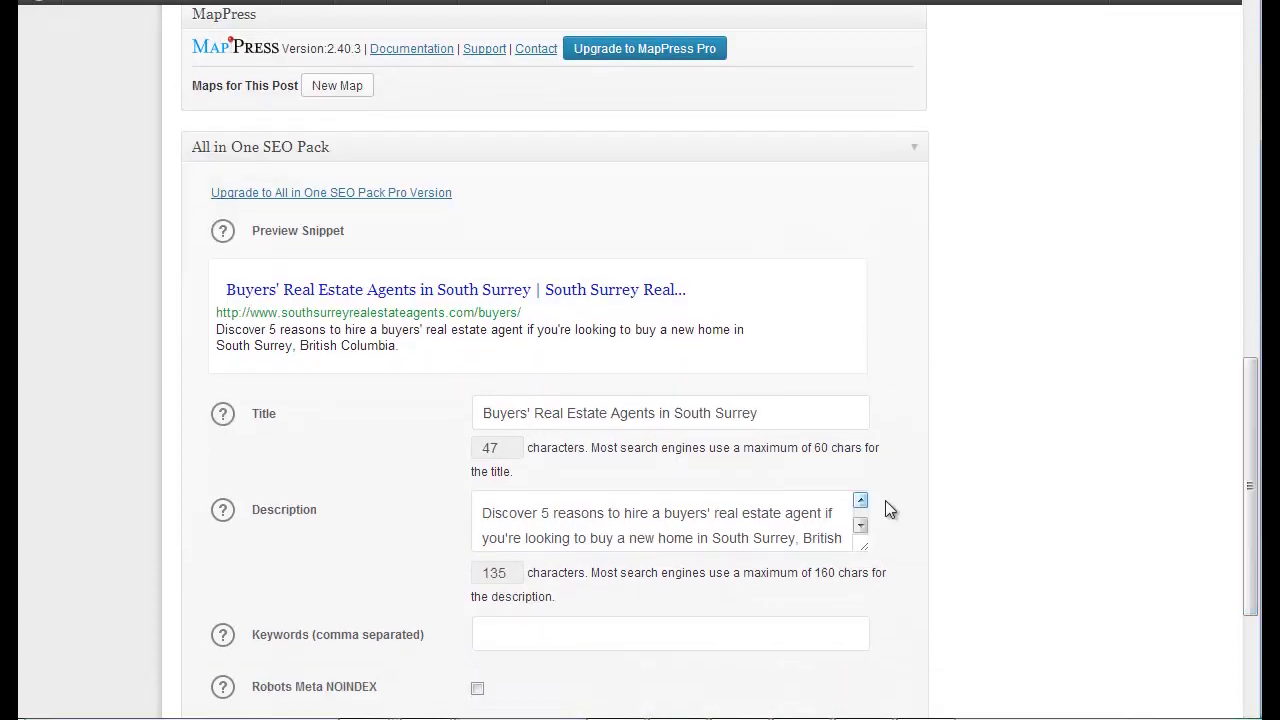
{"action": "left_click_drag", "start_coordinate": [1251, 514], "coordinate": [1236, 120]}
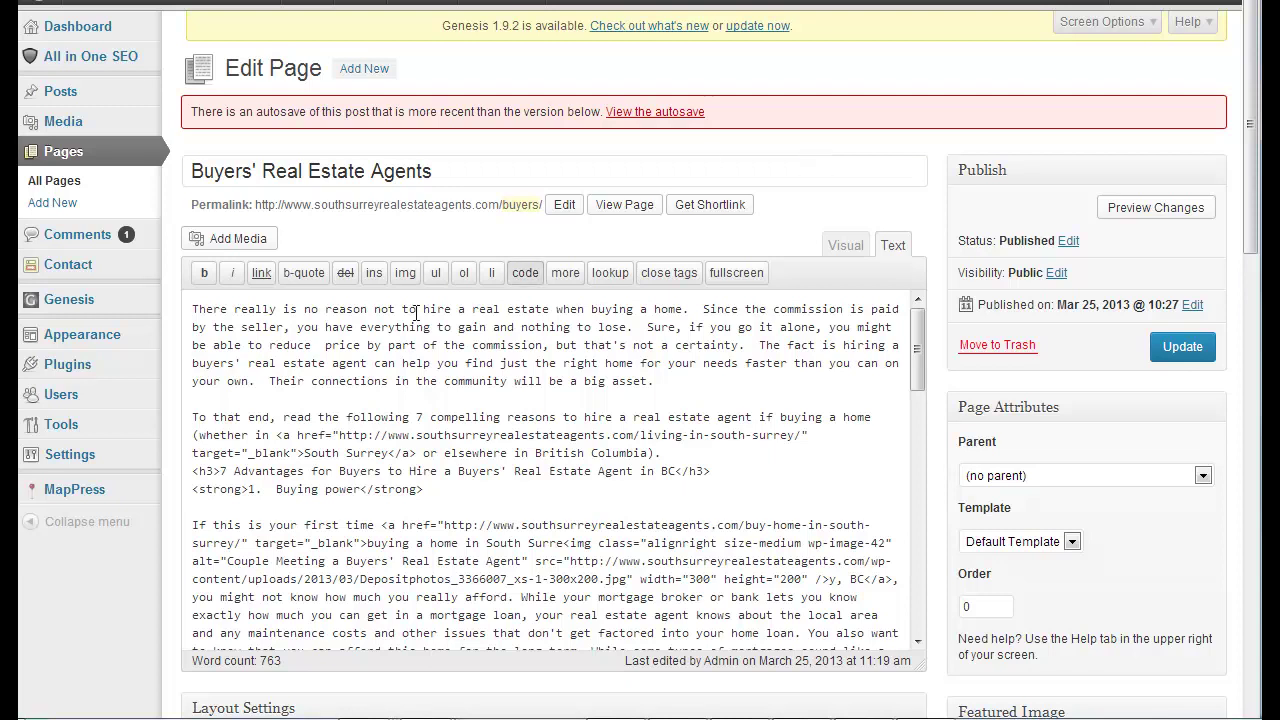
Return to the All in One SEO Pack General Settings page
{"action": "mouse_move", "coordinate": [92, 462]}
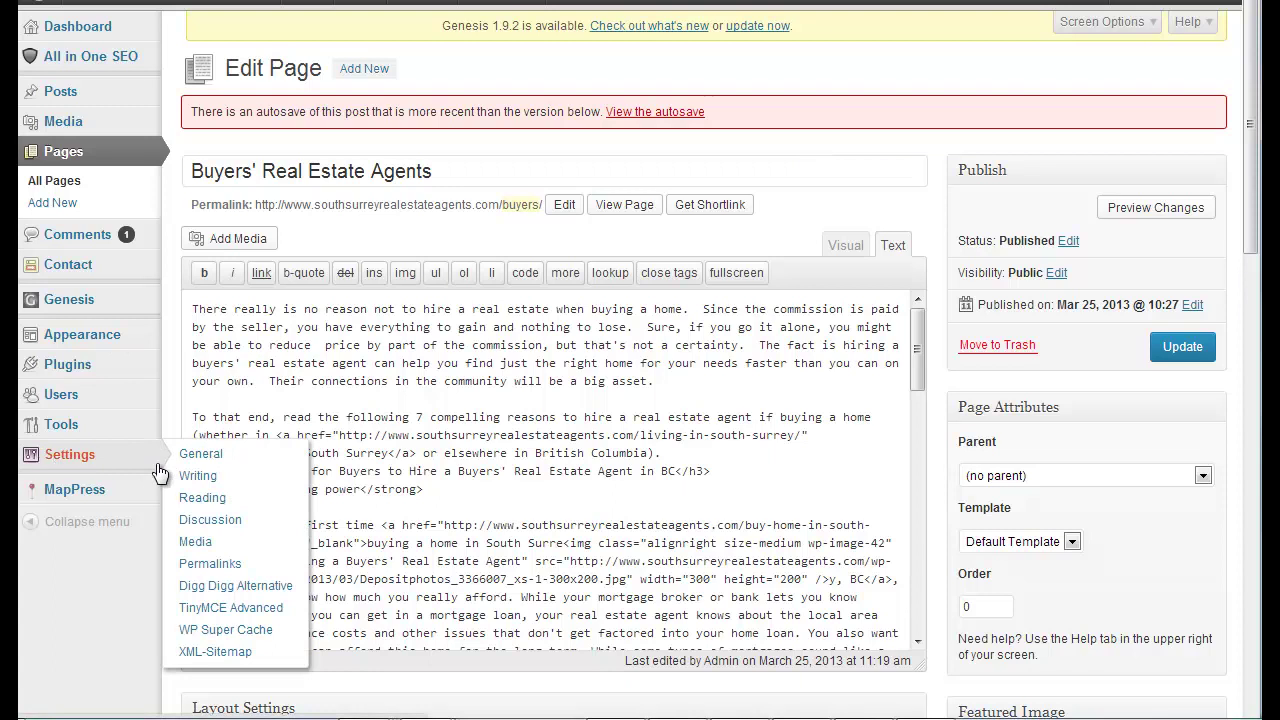
{"action": "mouse_move", "coordinate": [107, 63]}
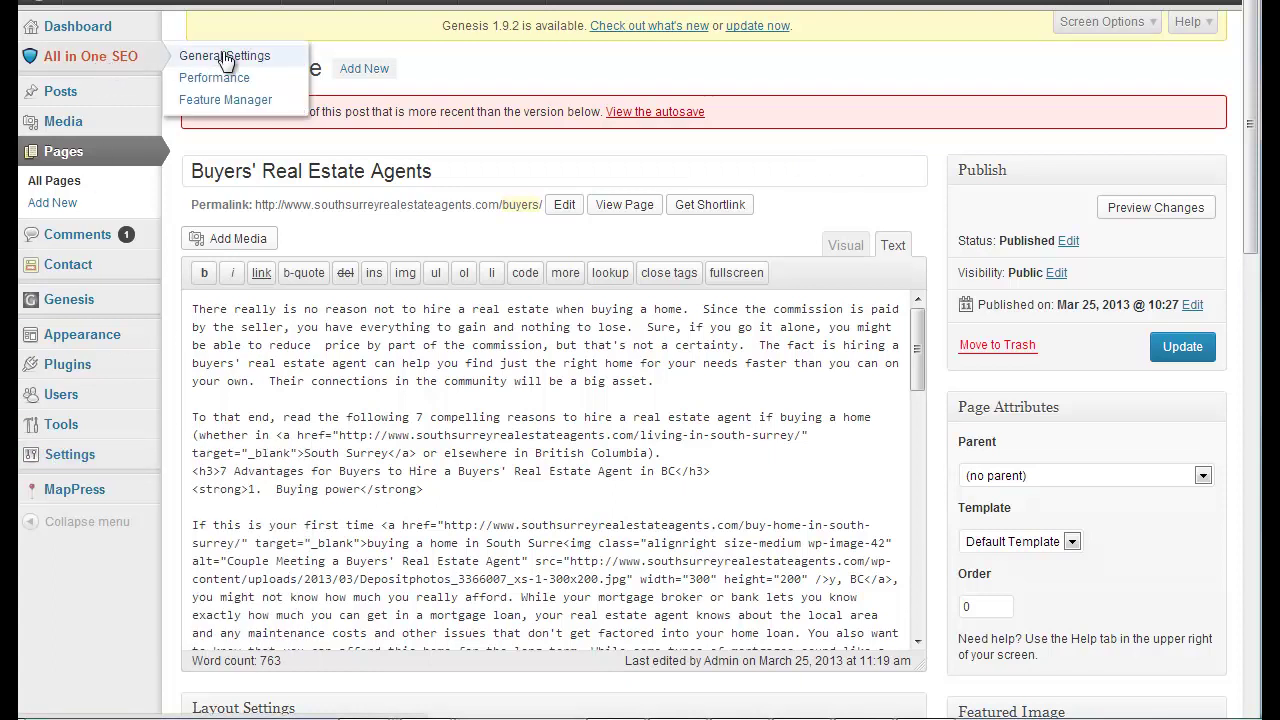
{"action": "left_click", "coordinate": [262, 57]}
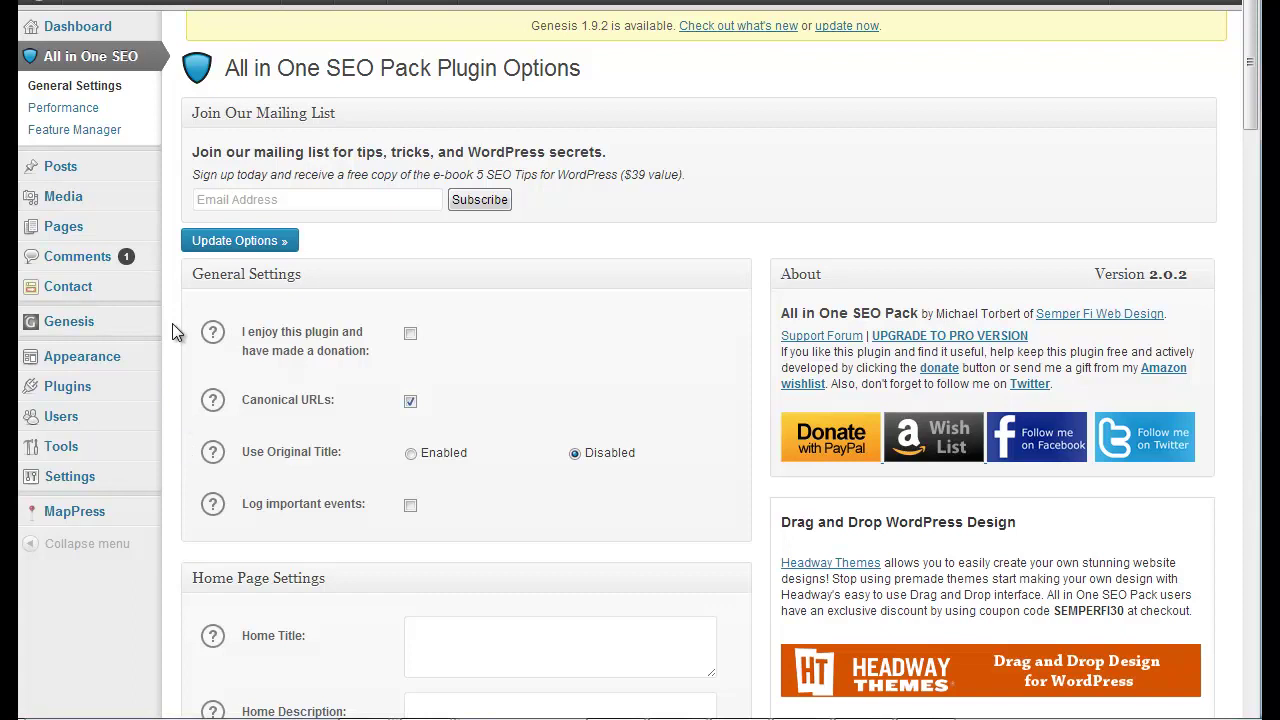
In SEO Data Transport, convert from All in One SEO Pack back to Genesis
{"action": "mouse_move", "coordinate": [60, 446]}
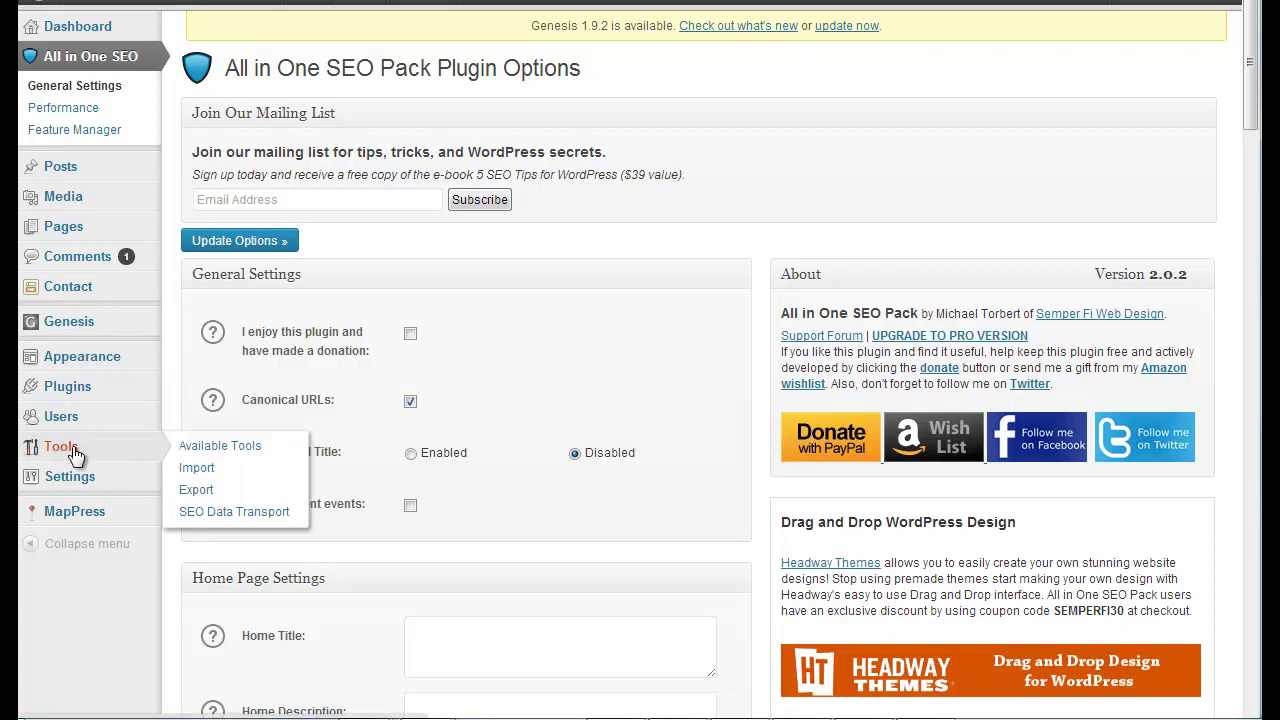
{"action": "left_click", "coordinate": [224, 512]}
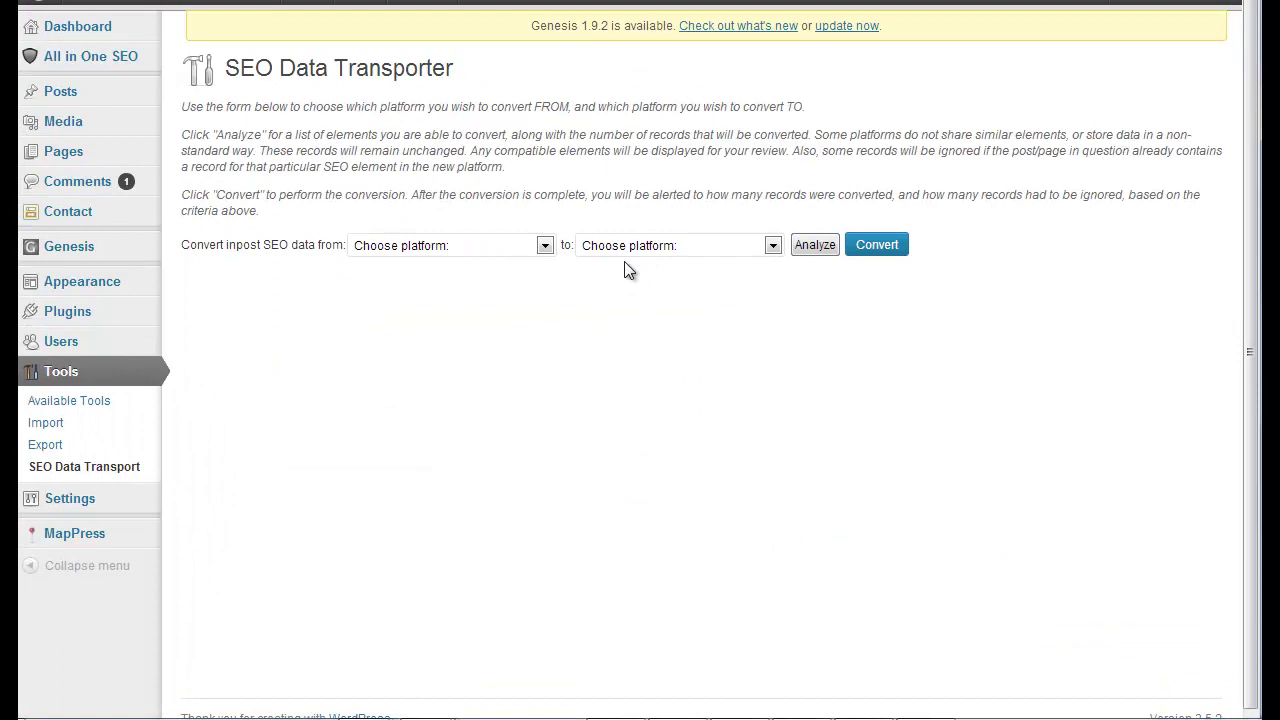
{"action": "left_click", "coordinate": [549, 246]}
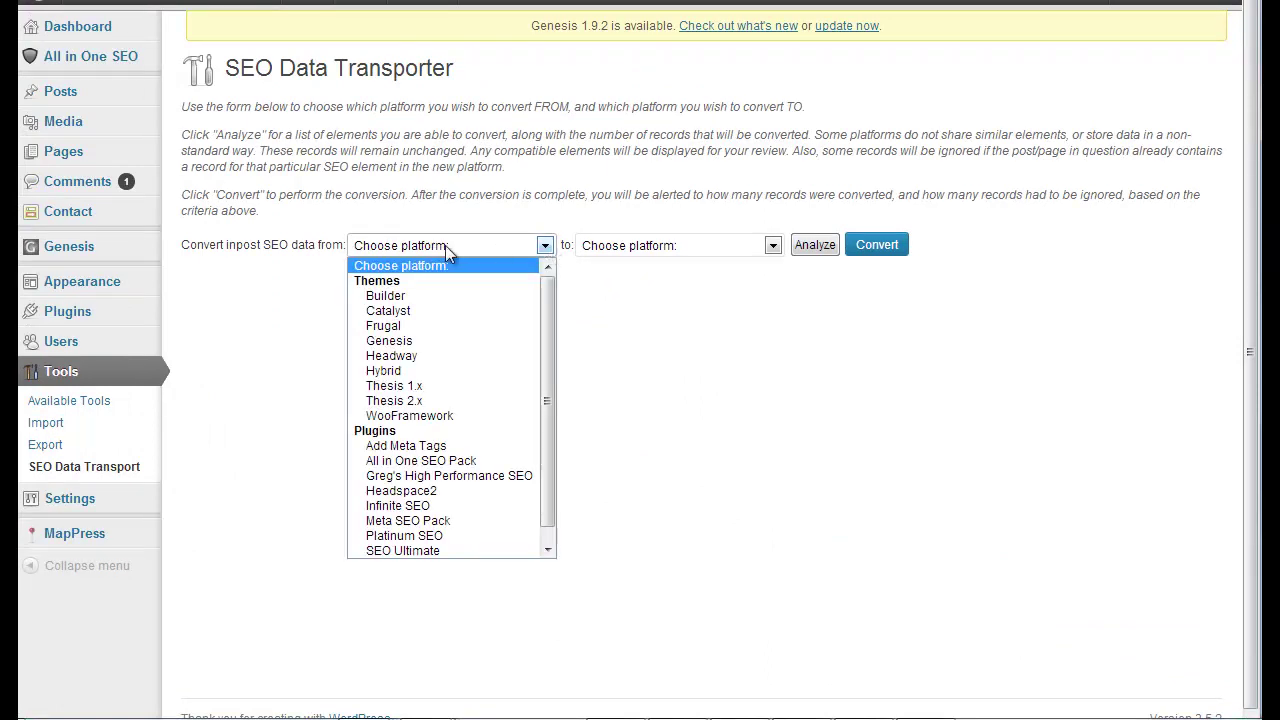
{"action": "left_click", "coordinate": [410, 471]}
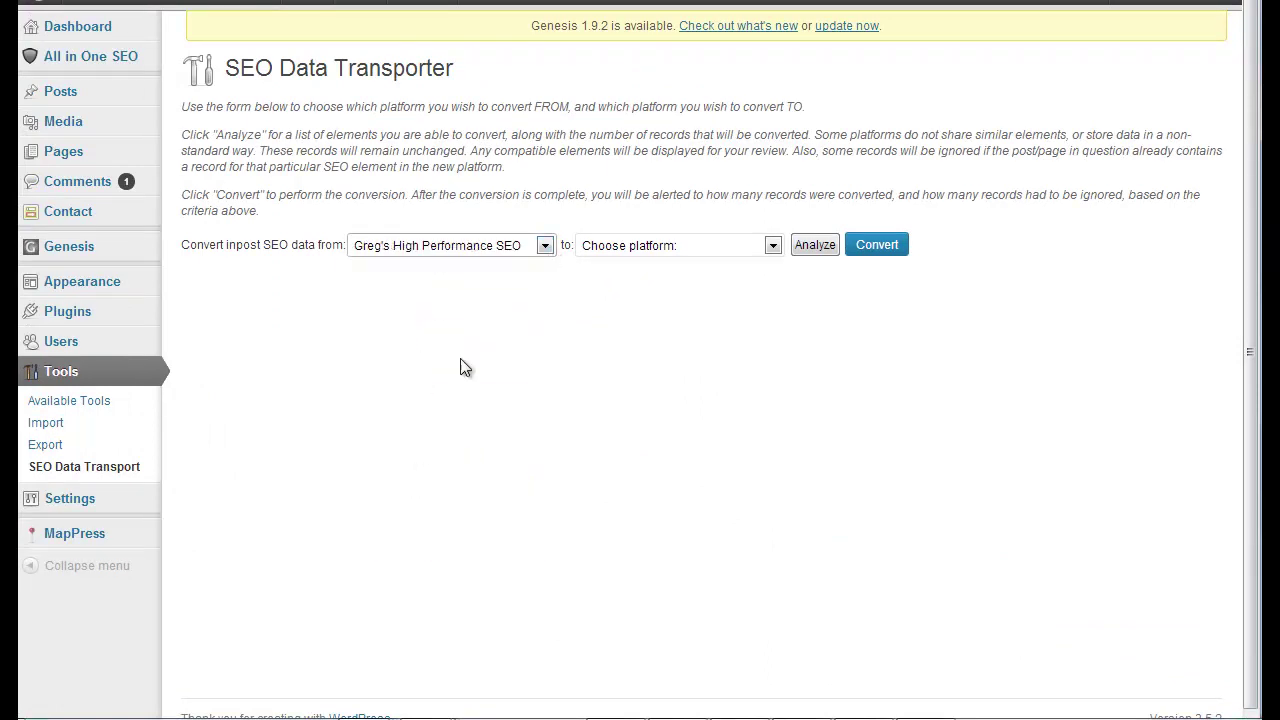
{"action": "left_click", "coordinate": [544, 246]}
{"action": "left_click", "coordinate": [436, 451]}
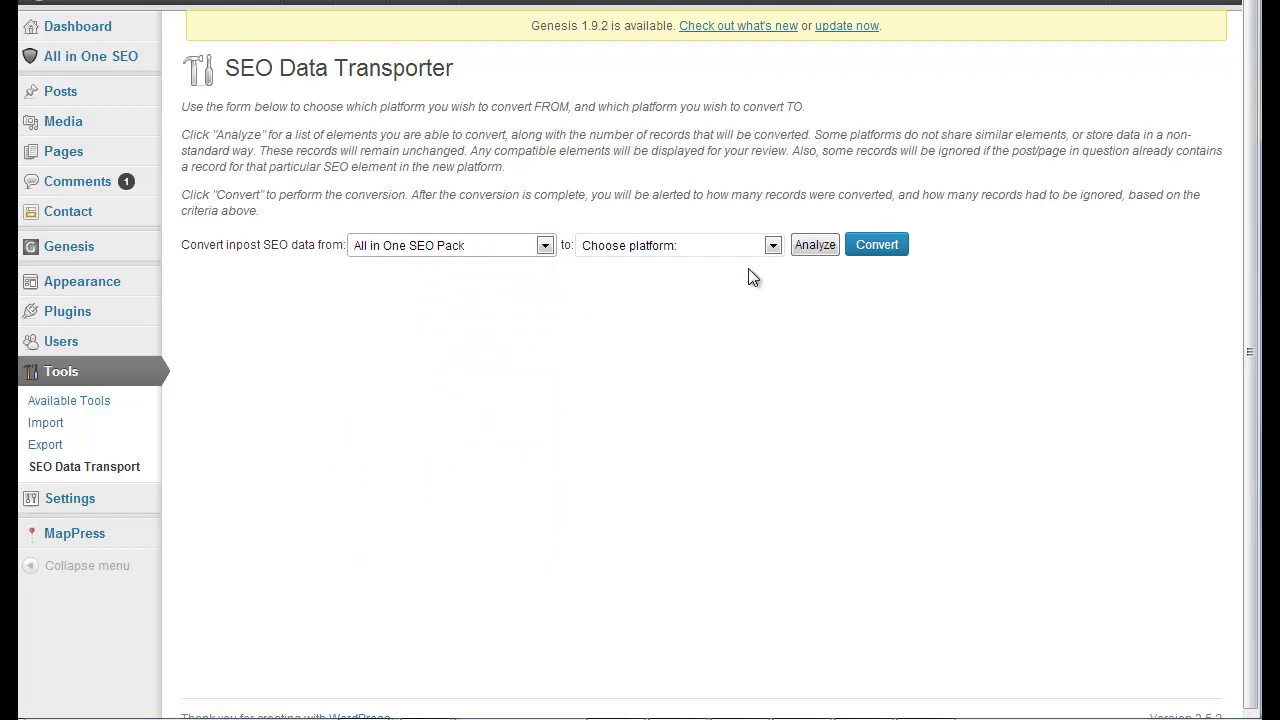
{"action": "left_click", "coordinate": [770, 246]}
{"action": "left_click", "coordinate": [622, 341]}
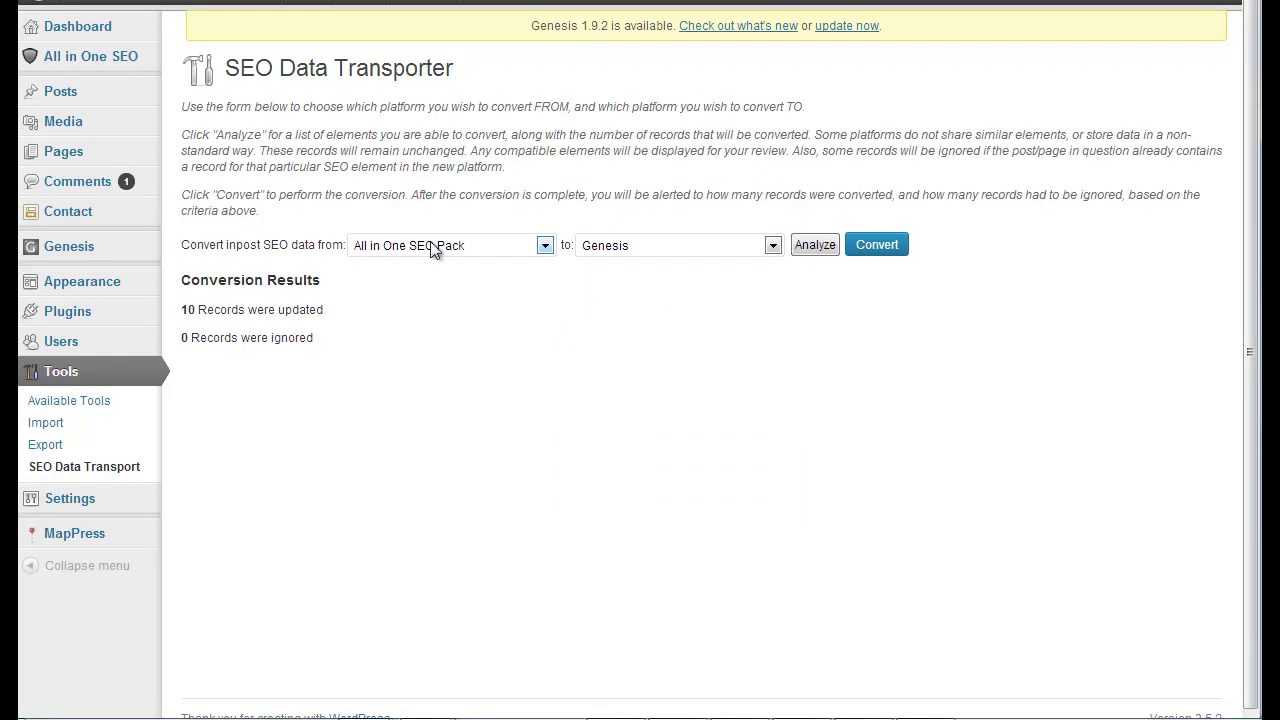
{"action": "mouse_move", "coordinate": [86, 246]}
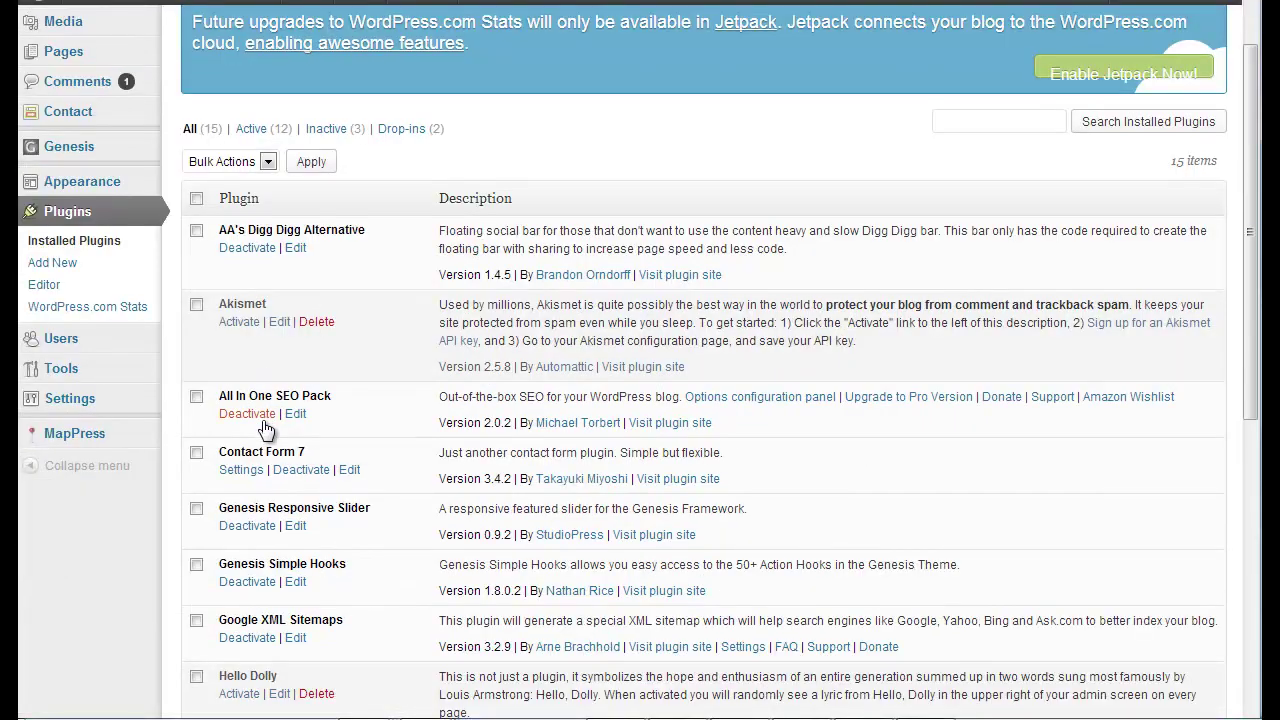
Deactivate the All In One SEO Pack plugin
{"action": "left_click", "coordinate": [262, 415]}
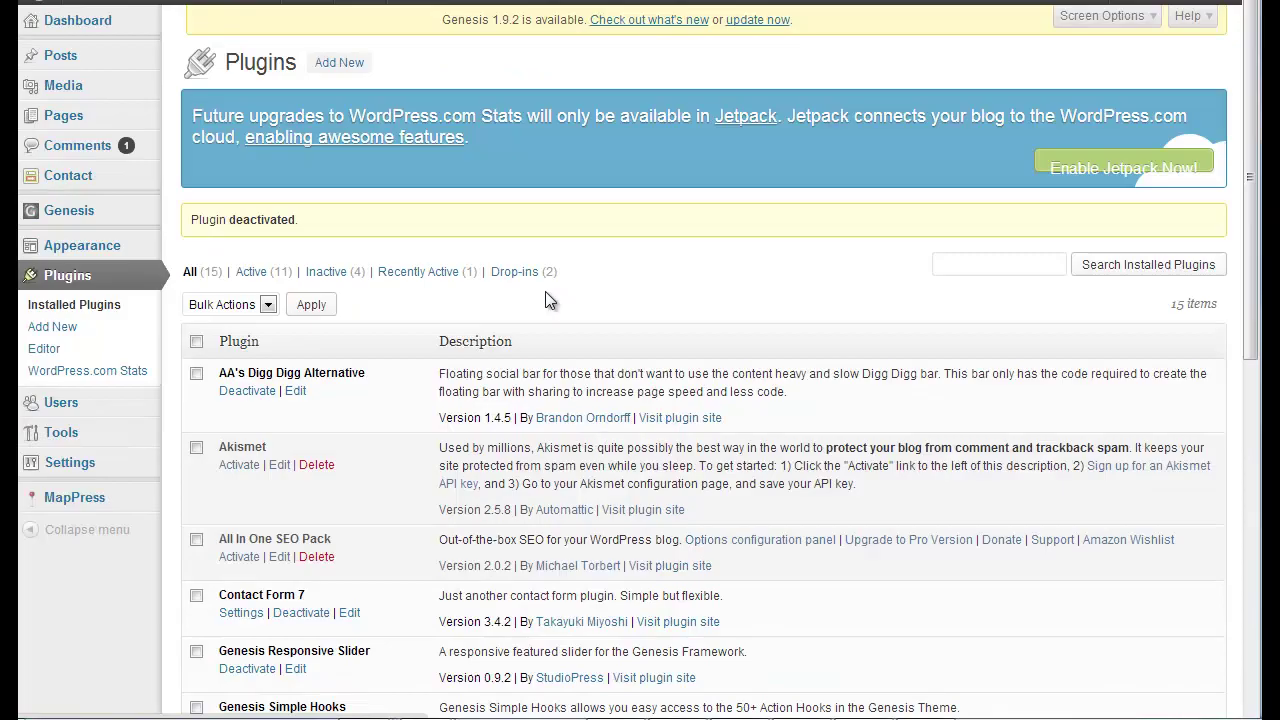
Confirm that Genesis SEO Settings still hold the Home Doctitle and Home META Description text
{"action": "mouse_move", "coordinate": [60, 225]}
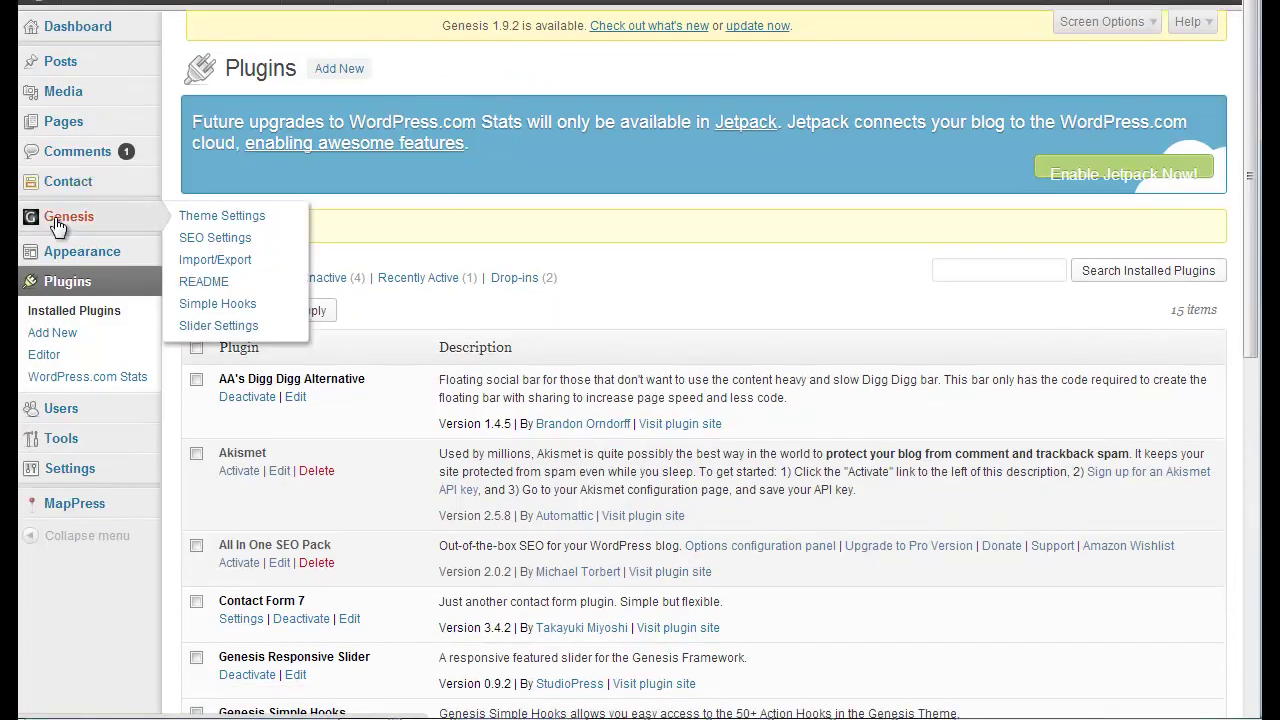
{"action": "left_click", "coordinate": [237, 242]}
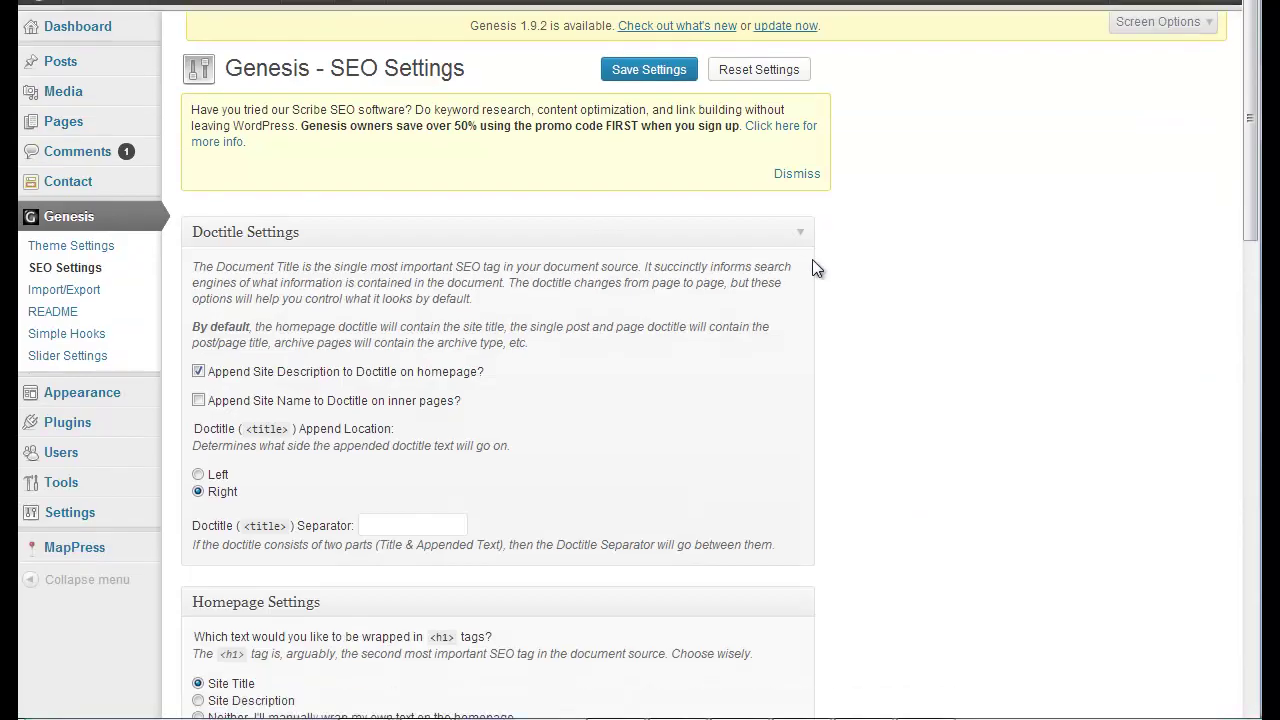
{"action": "scroll", "coordinate": [813, 265], "scroll_direction": "down", "scroll_amount": 6}
{"action": "left_click_drag", "start_coordinate": [376, 267], "coordinate": [190, 267]}
{"action": "left_click_drag", "start_coordinate": [246, 372], "coordinate": [196, 336]}
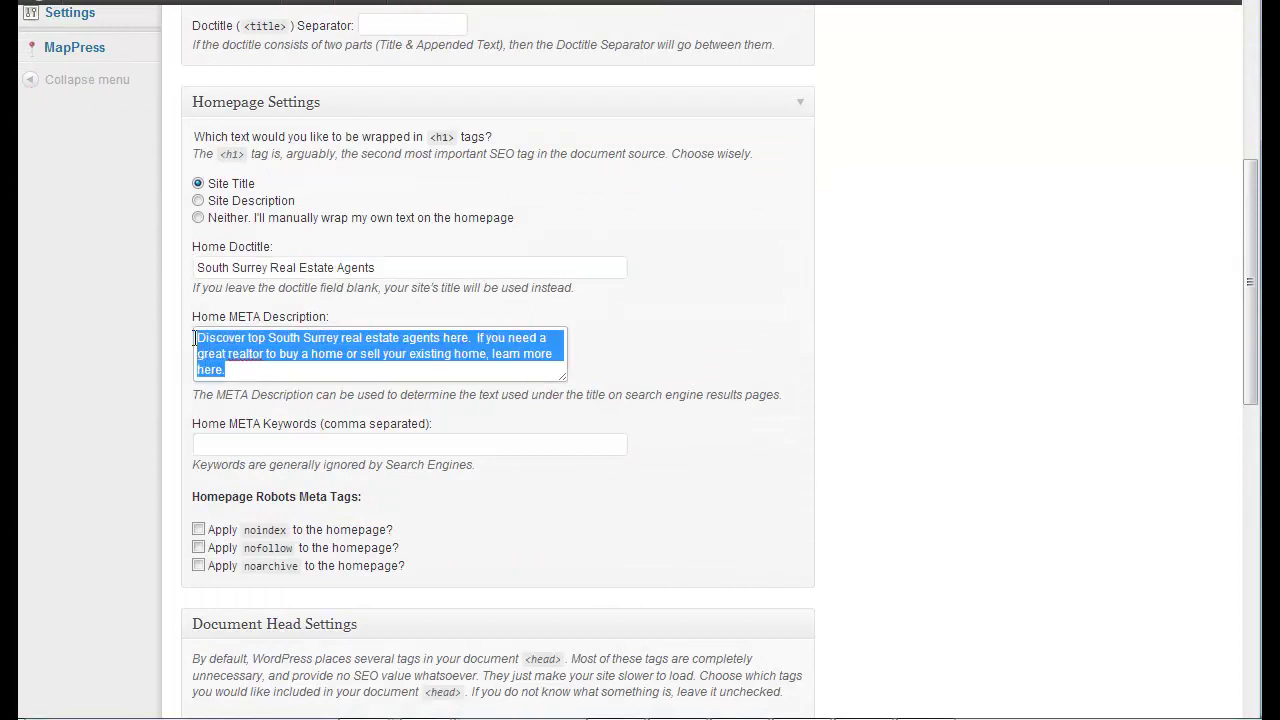
{"action": "left_click", "coordinate": [723, 306]}
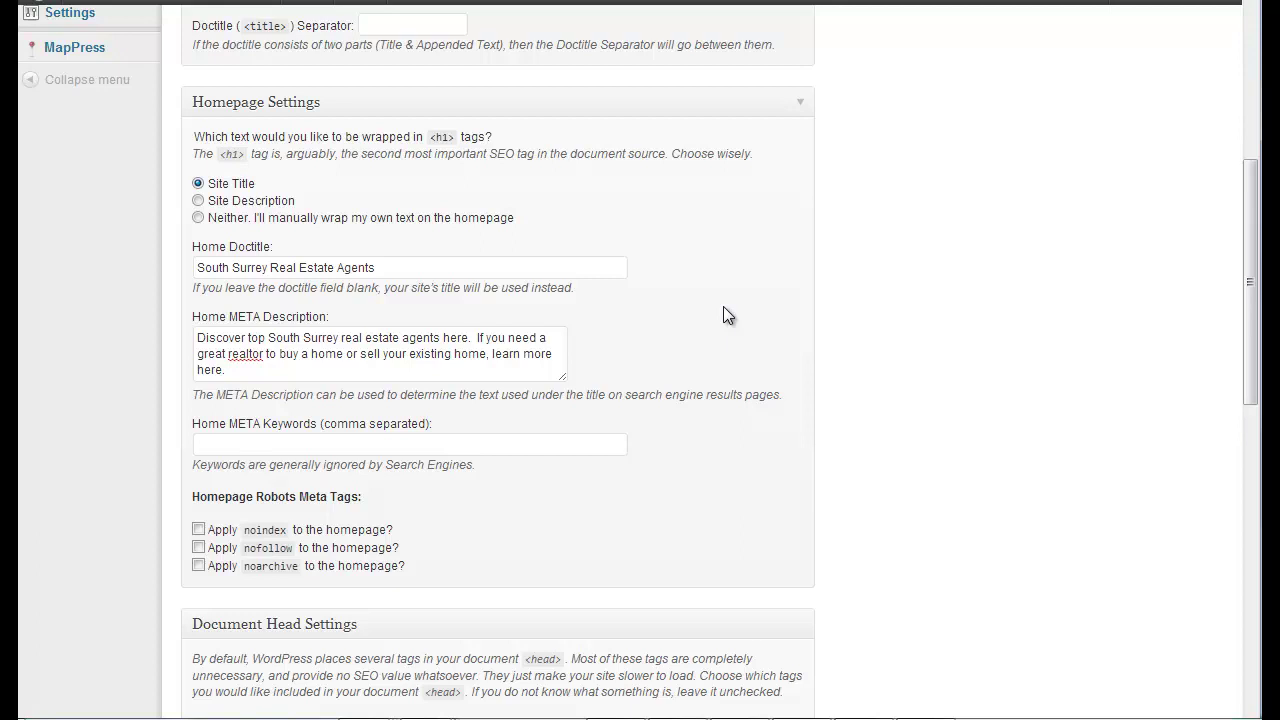
{"action": "scroll", "coordinate": [881, 330], "scroll_direction": "up", "scroll_amount": 5}
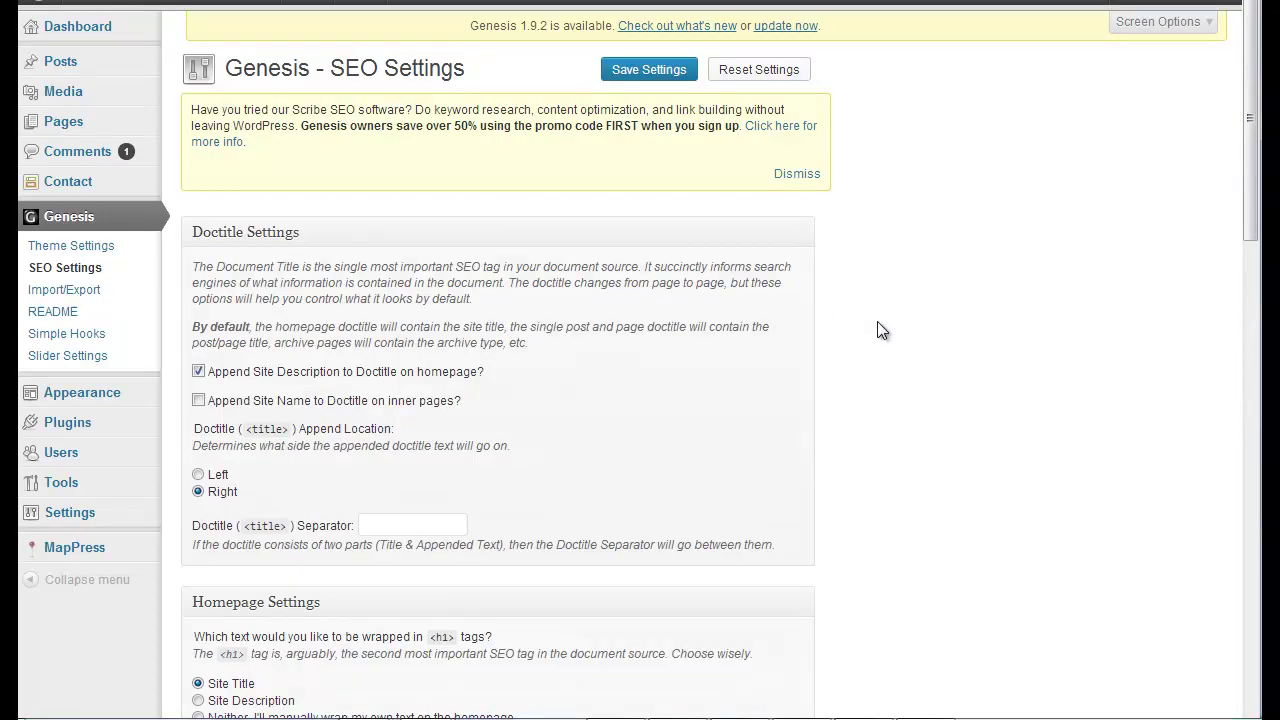